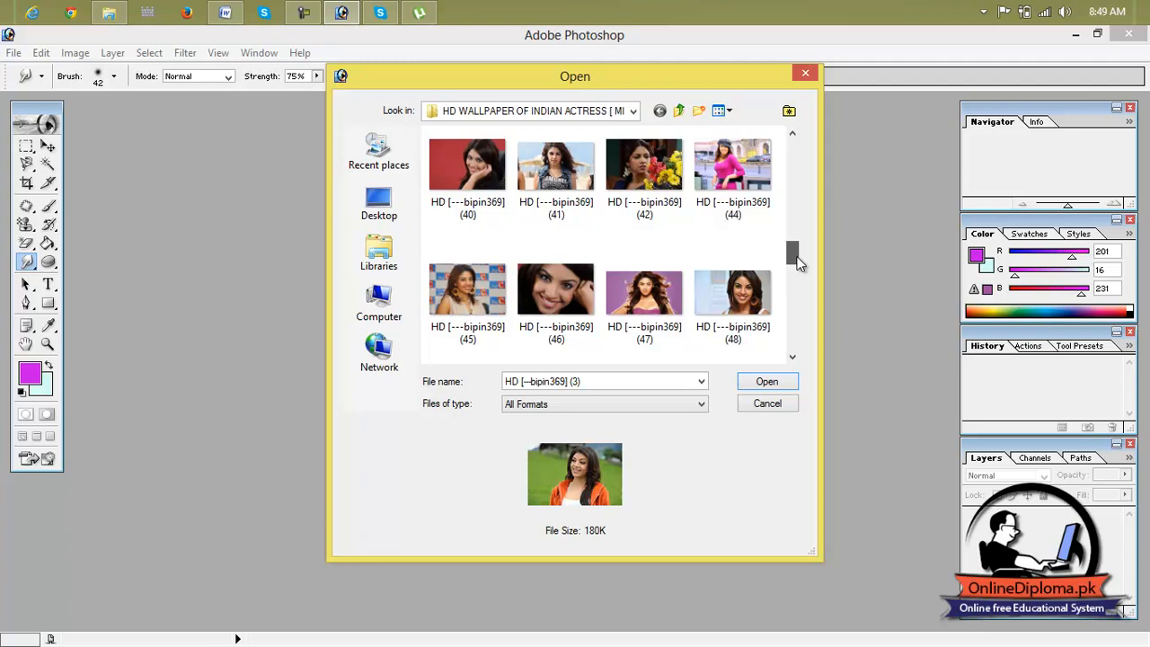
Step: Open the picture HD [---bipin369] (47), maximize its document window and fit the image to the screen
left_click(644, 295)
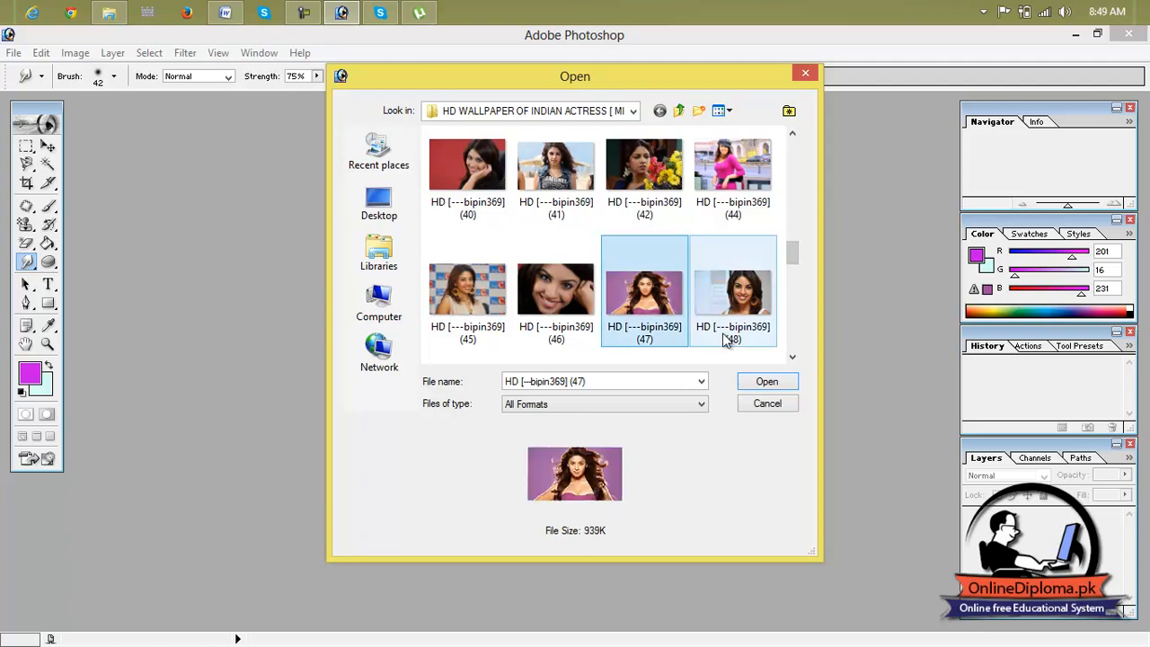
left_click(766, 382)
left_click(849, 109)
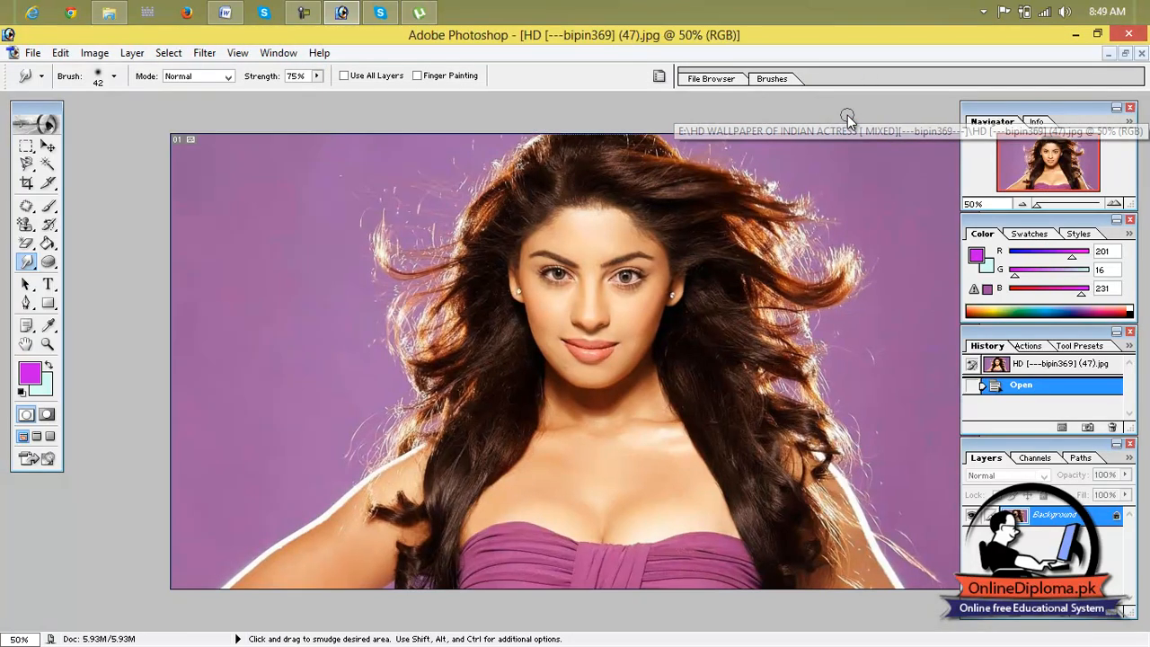
key("ctrl+0")
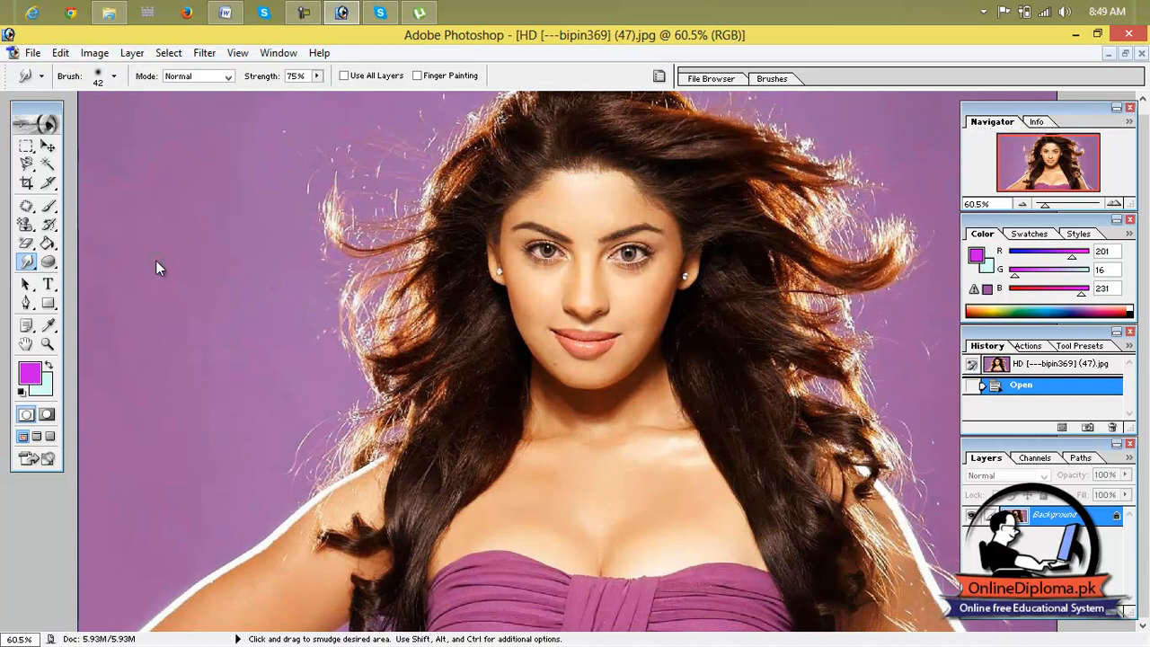
Step: Lighten the skin along the woman's jaw with the Dodge tool at Midtones range and 50% exposure
left_click(50, 262)
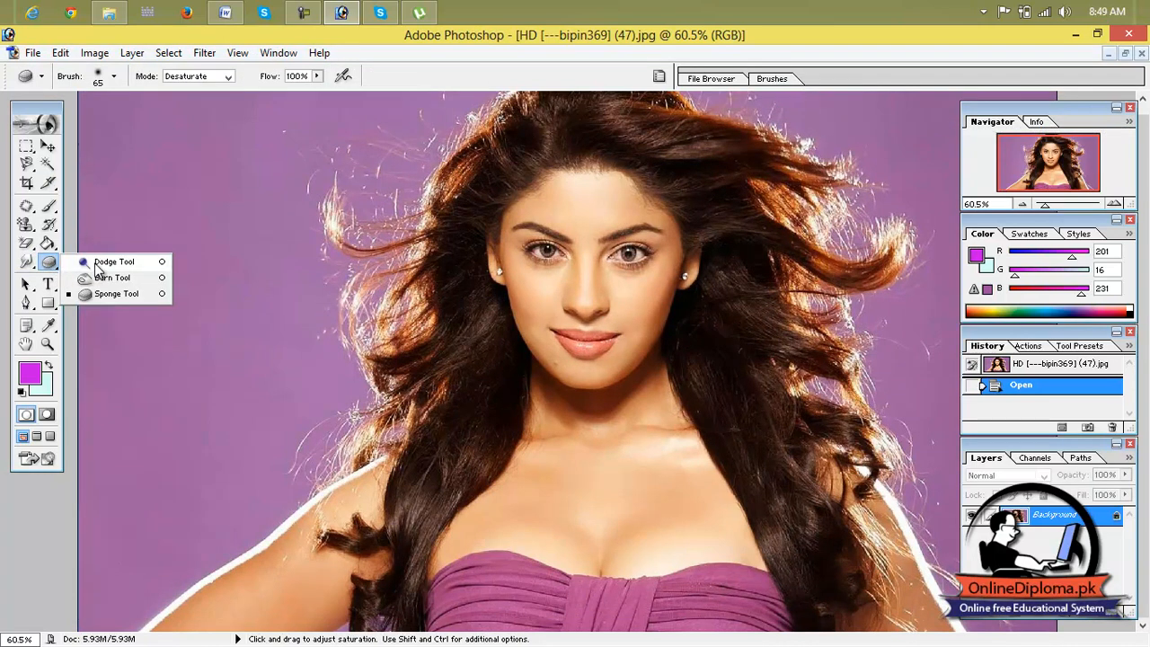
left_click(95, 264)
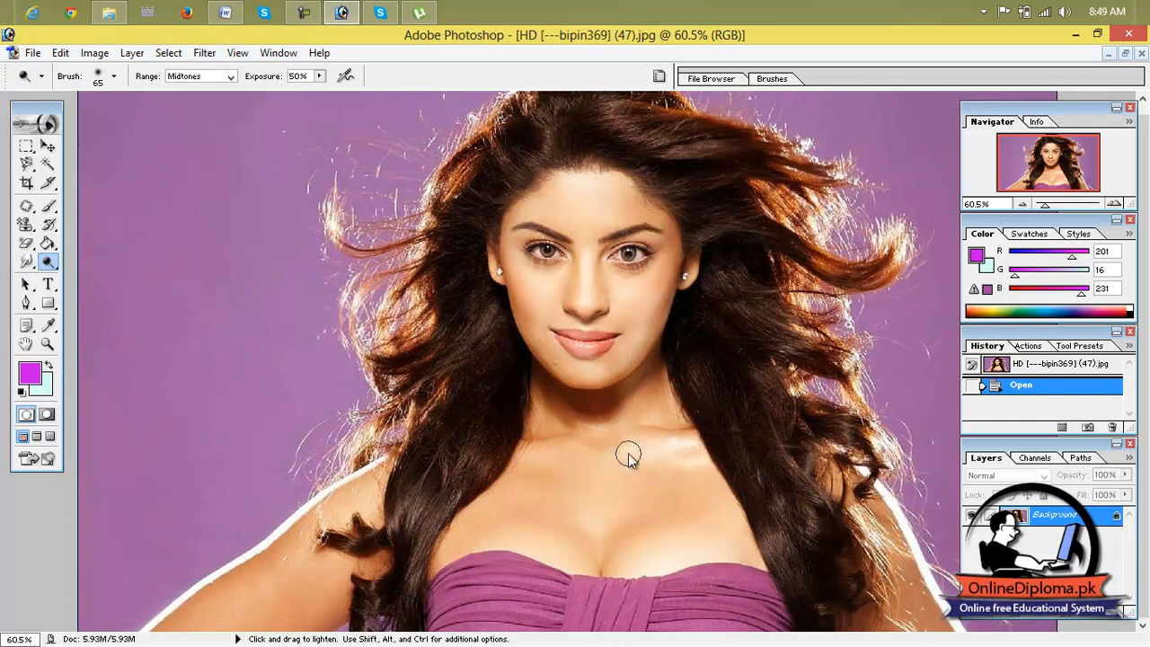
left_click(557, 395)
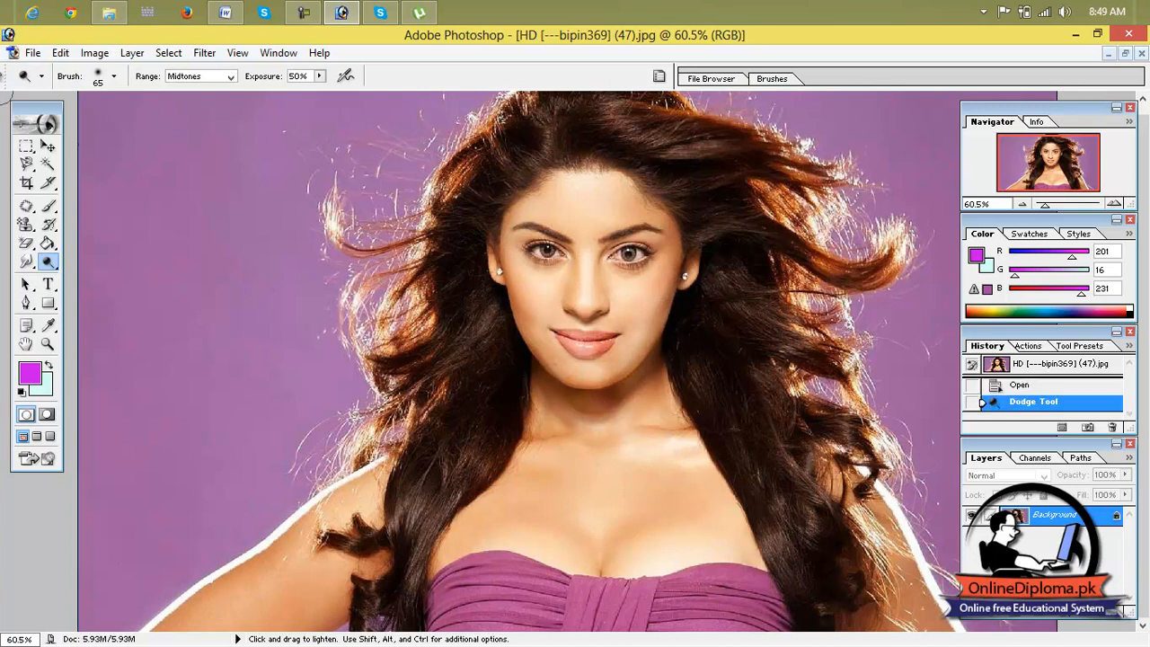
Step: Browse the wallpaper folder, open the picture HD [---bipin369] (49) and maximize its document window
left_click(33, 52)
left_click(55, 90)
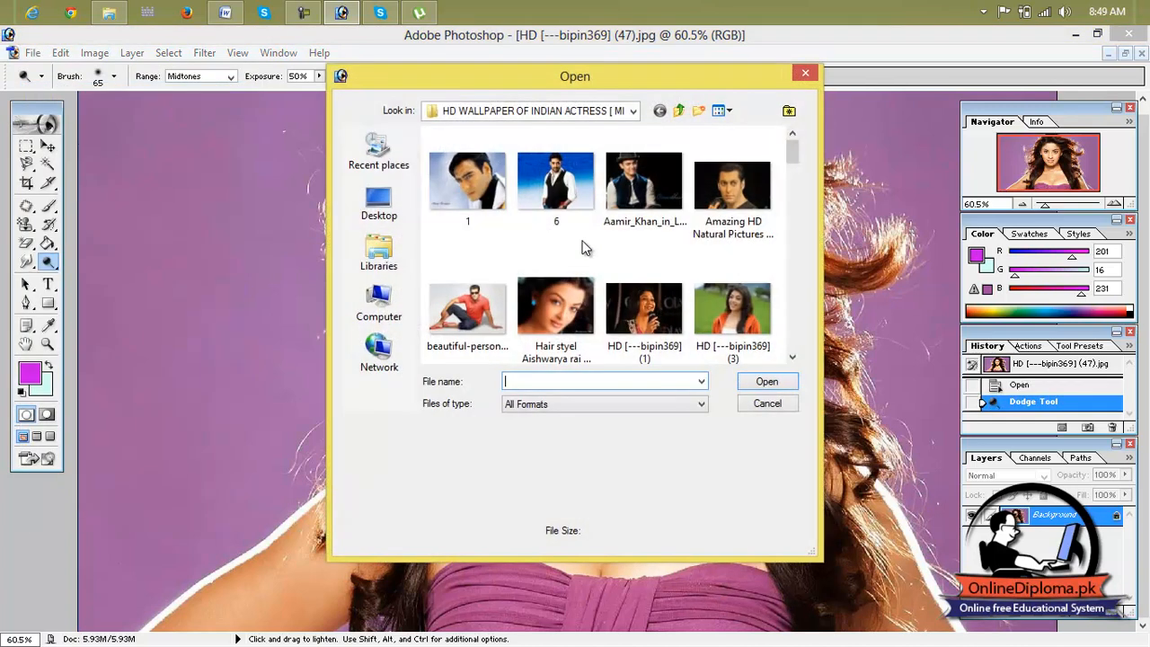
left_click(649, 304)
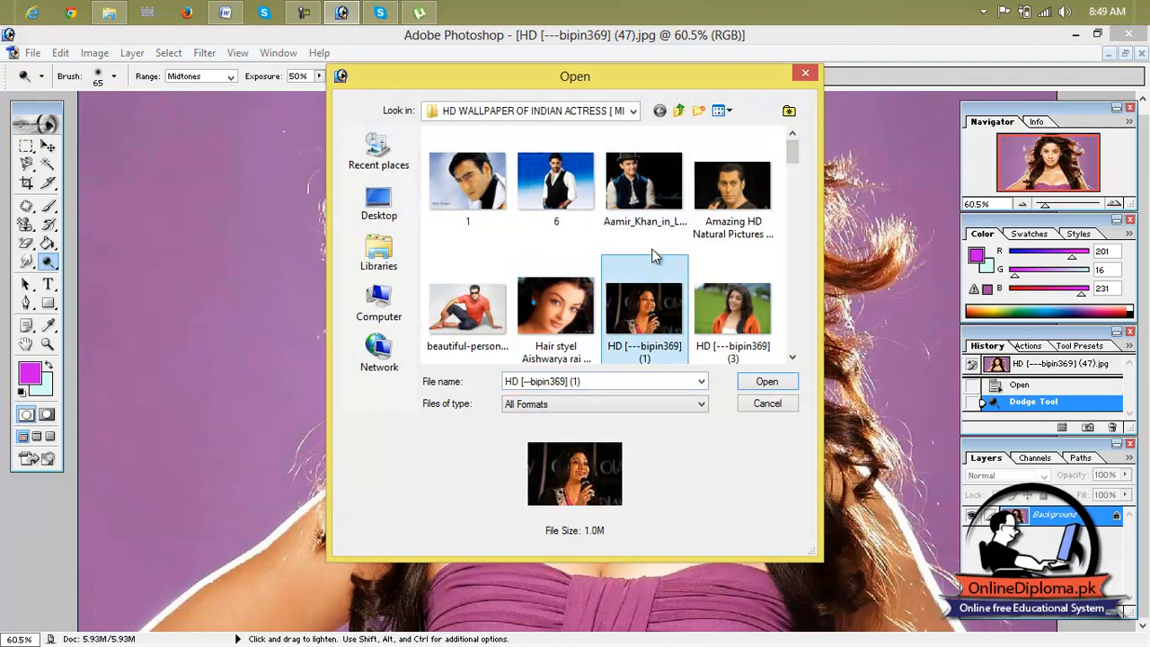
scroll(653, 256, "down", 2)
scroll(654, 256, "down", 2)
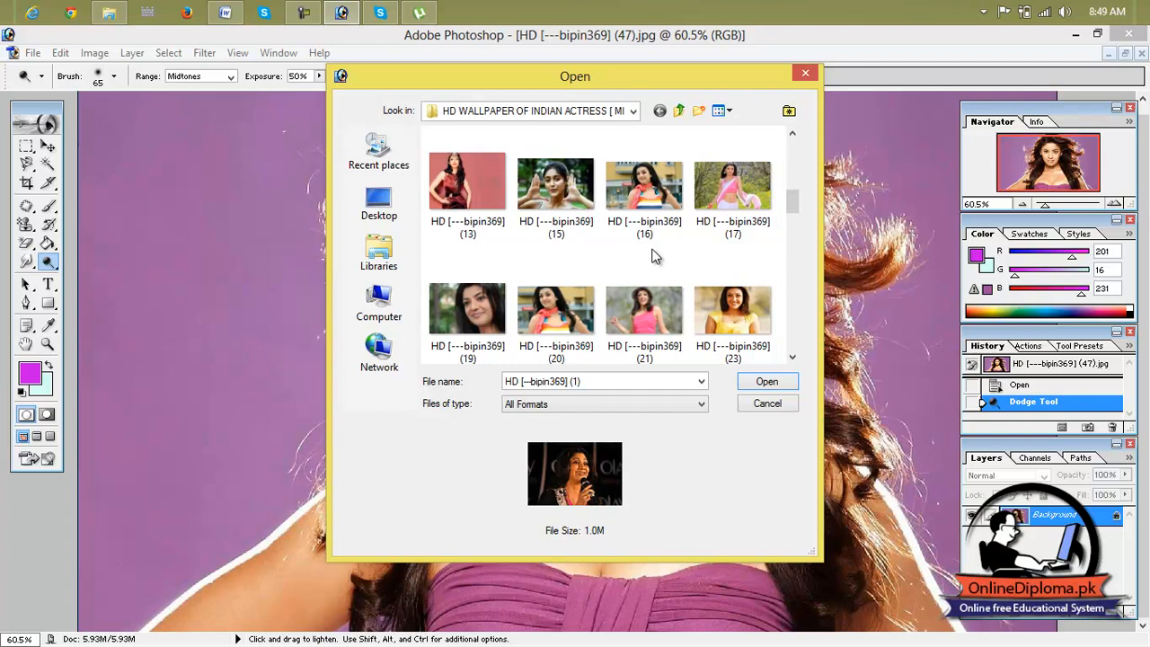
scroll(653, 256, "down", 3)
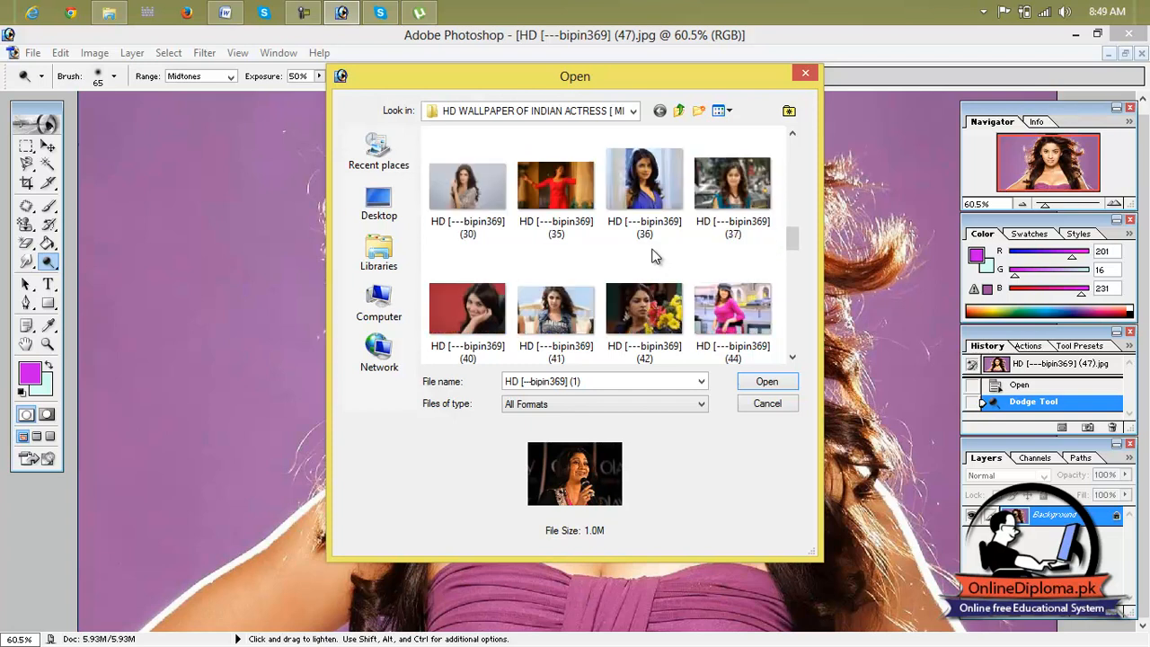
left_click(656, 306)
scroll(656, 306, "down", 2)
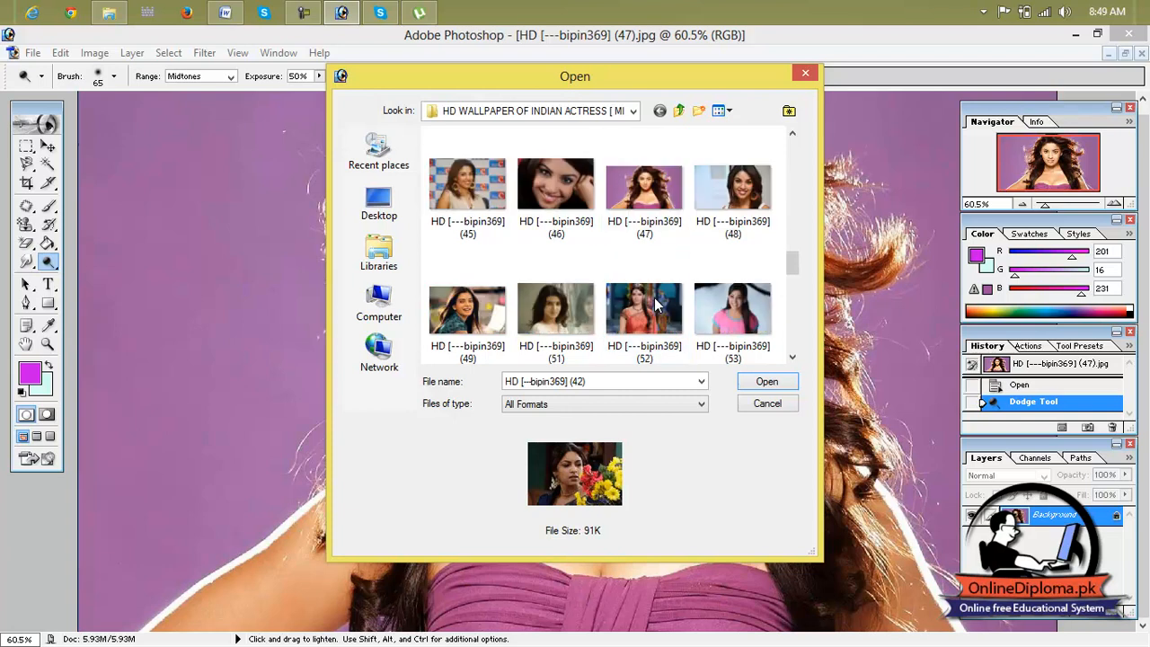
scroll(657, 301, "down", 2)
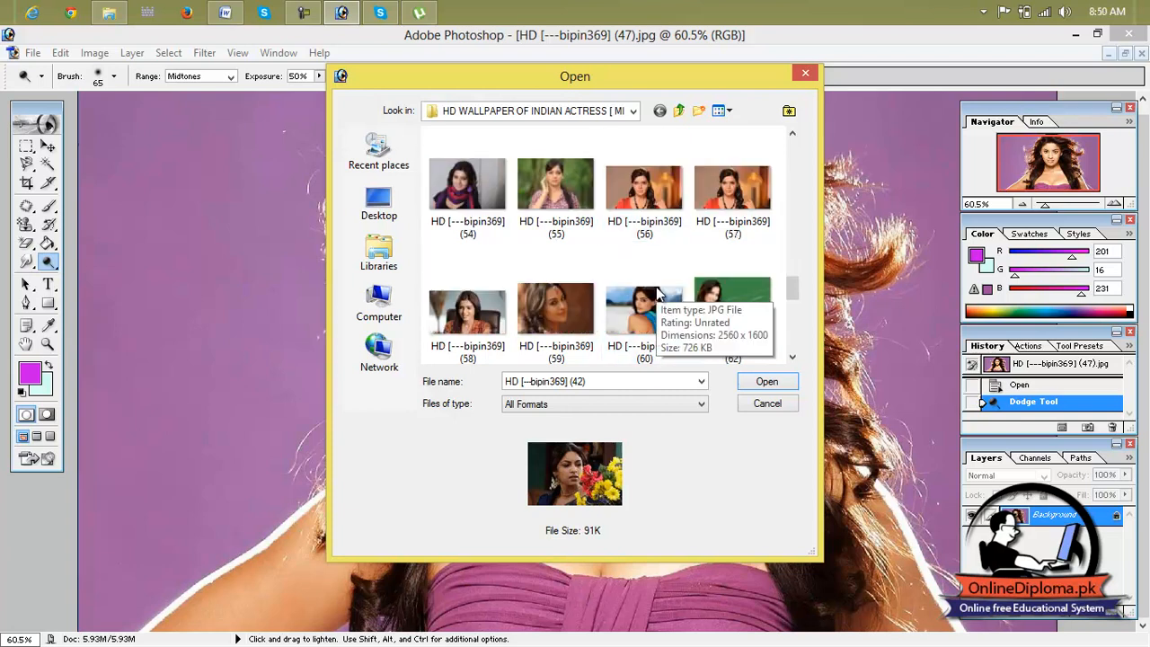
scroll(657, 292, "down", 2)
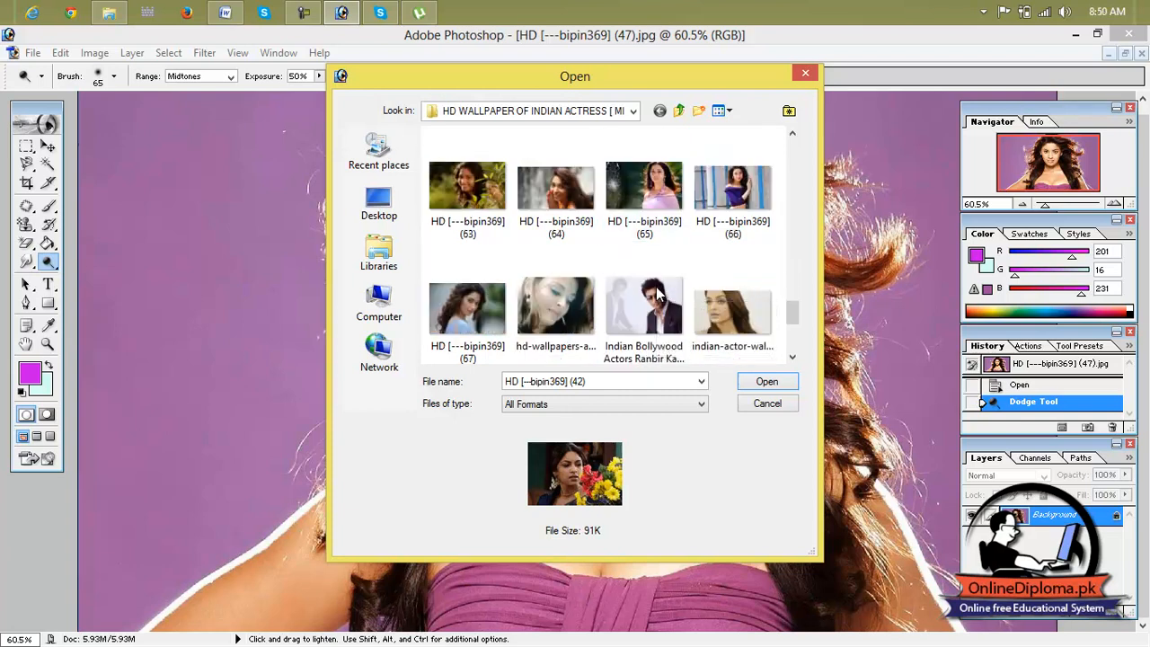
scroll(656, 289, "down", 2)
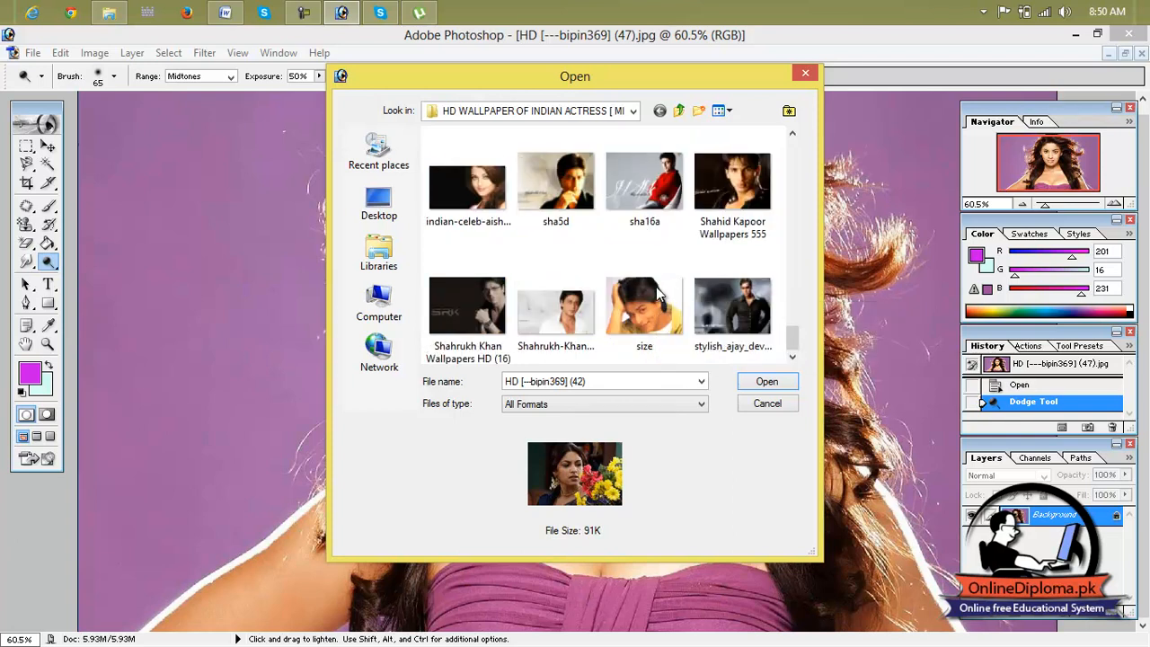
scroll(656, 286, "down", 1)
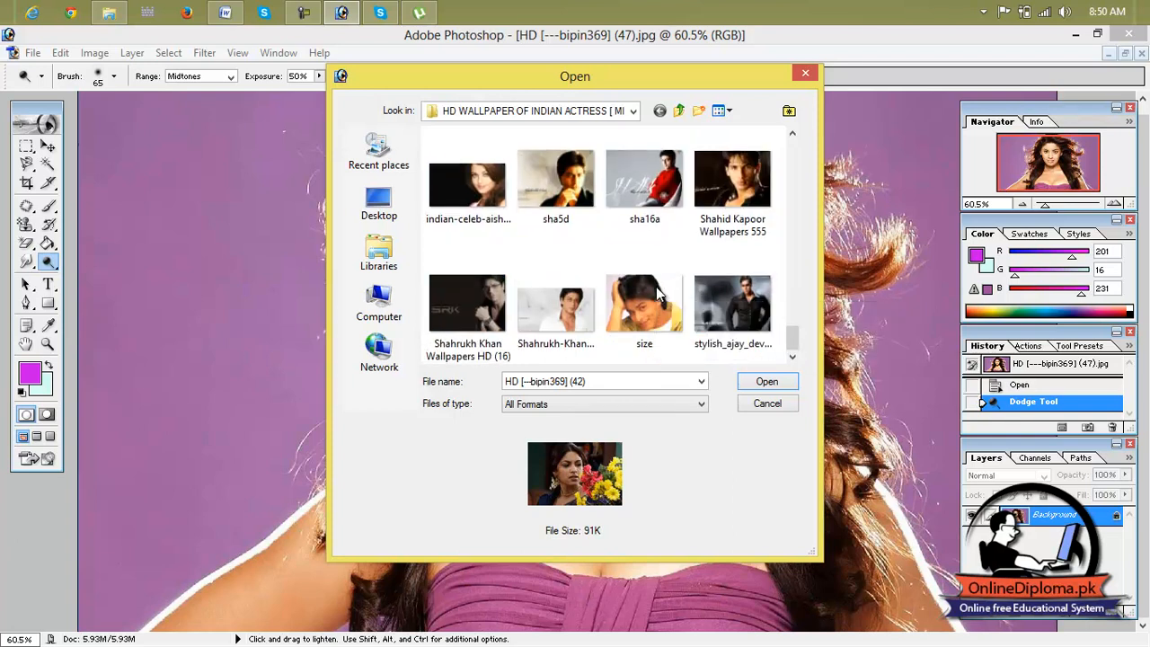
scroll(656, 287, "up", 1)
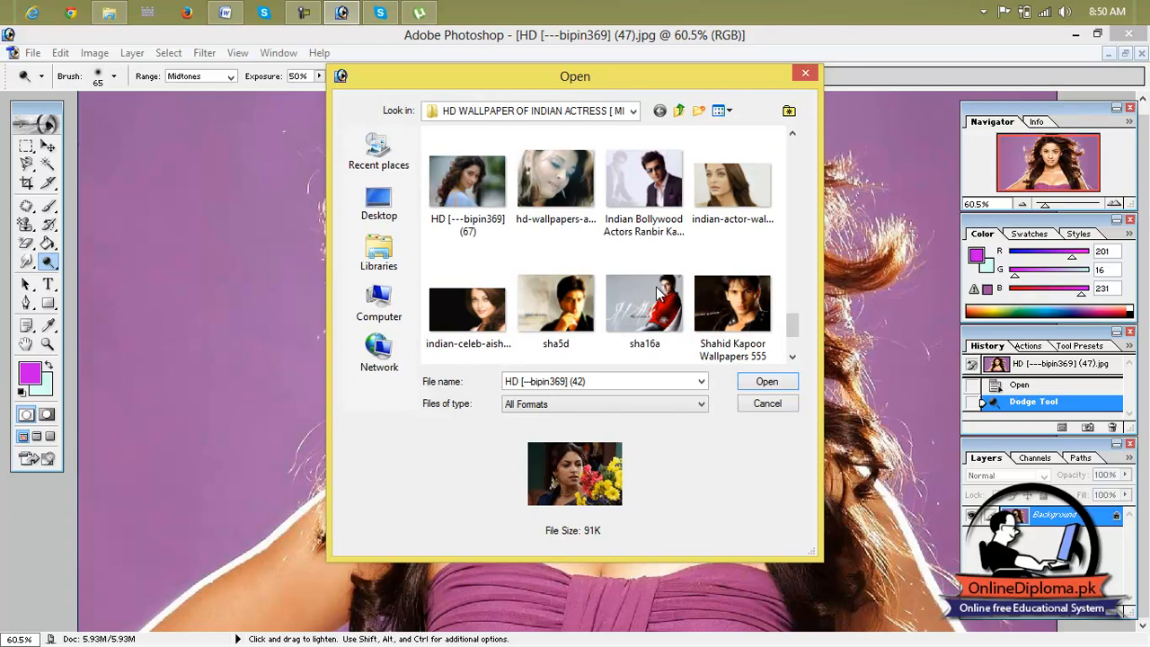
scroll(656, 292, "up", 1)
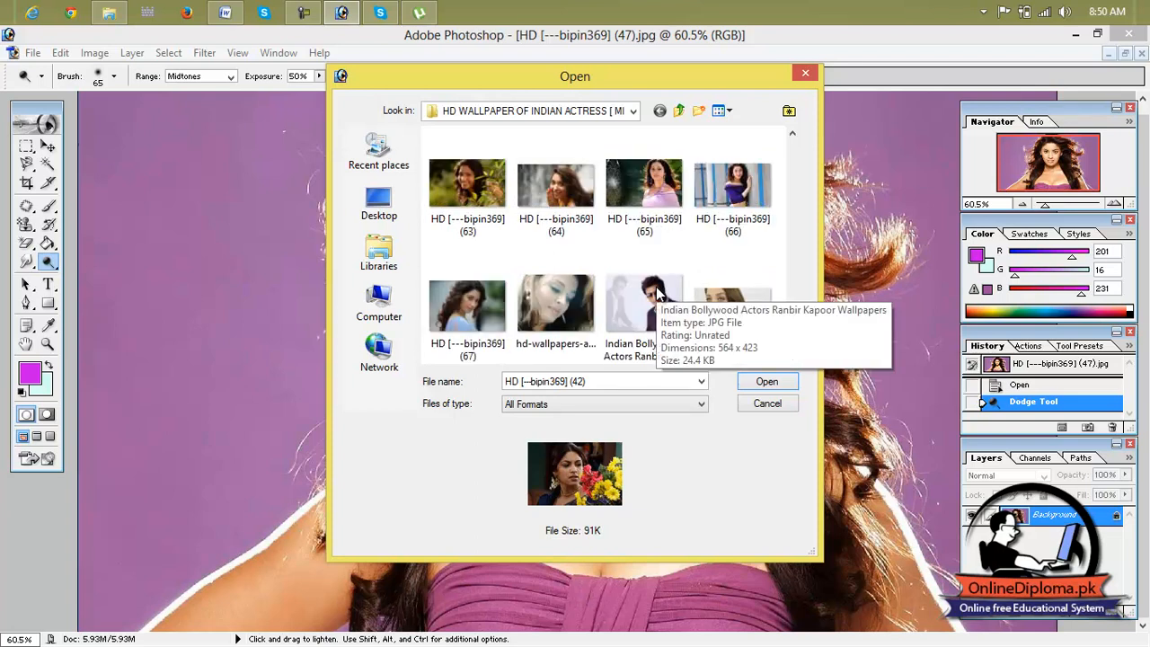
scroll(656, 292, "up", 1)
scroll(656, 292, "up", 1)
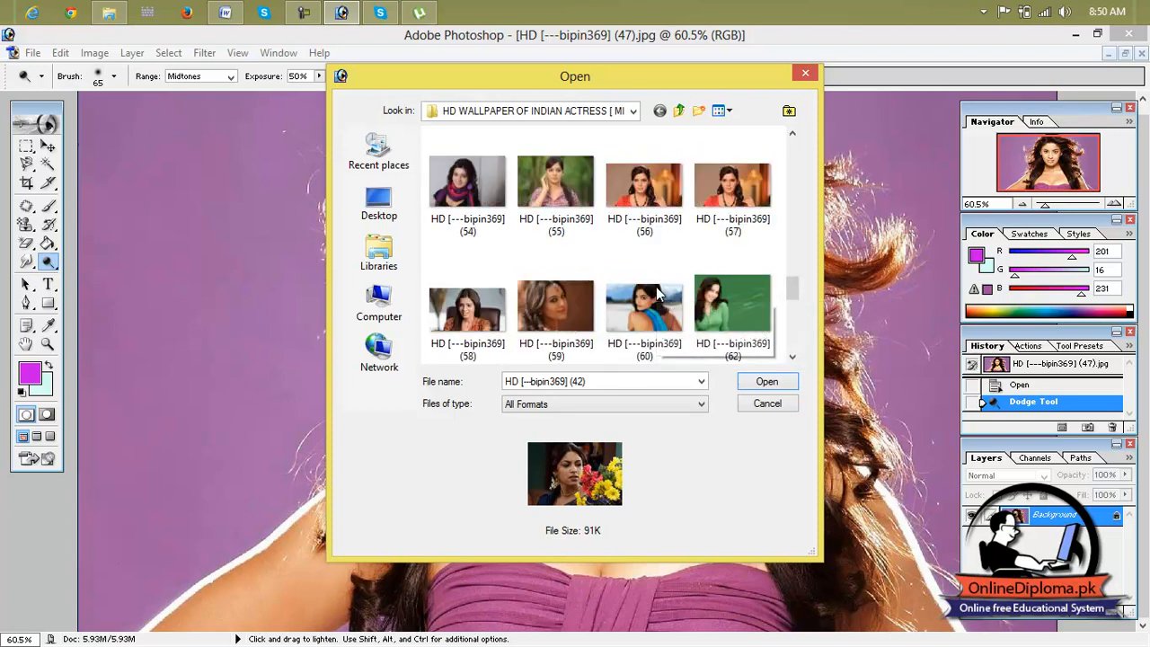
scroll(656, 292, "up", 1)
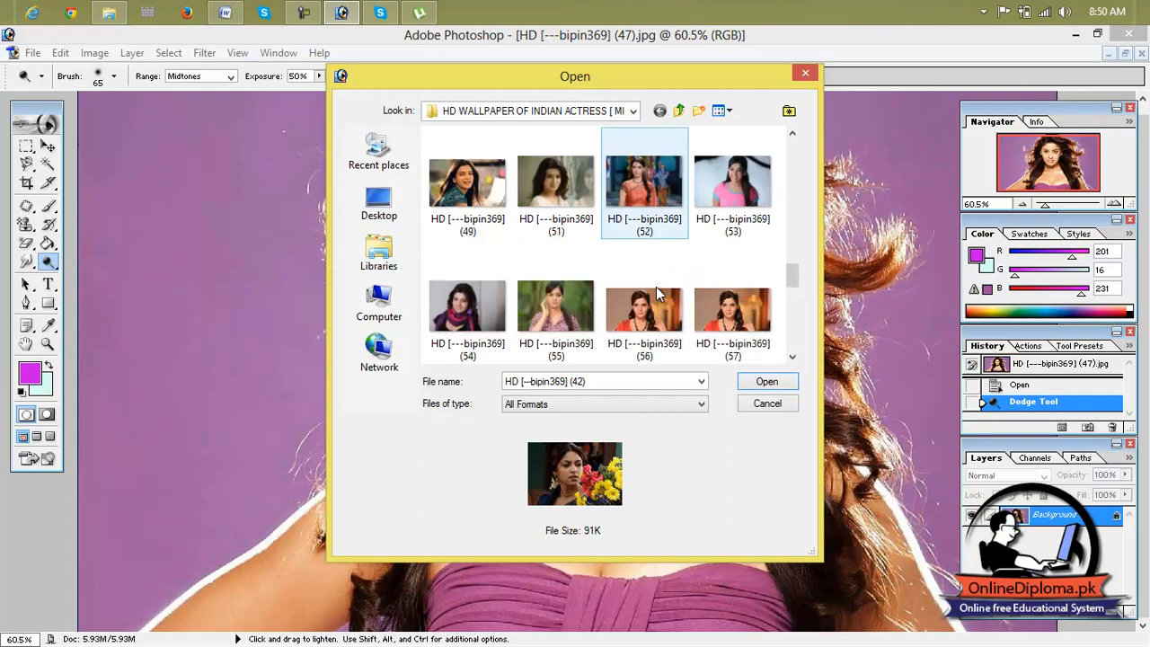
double_click(490, 188)
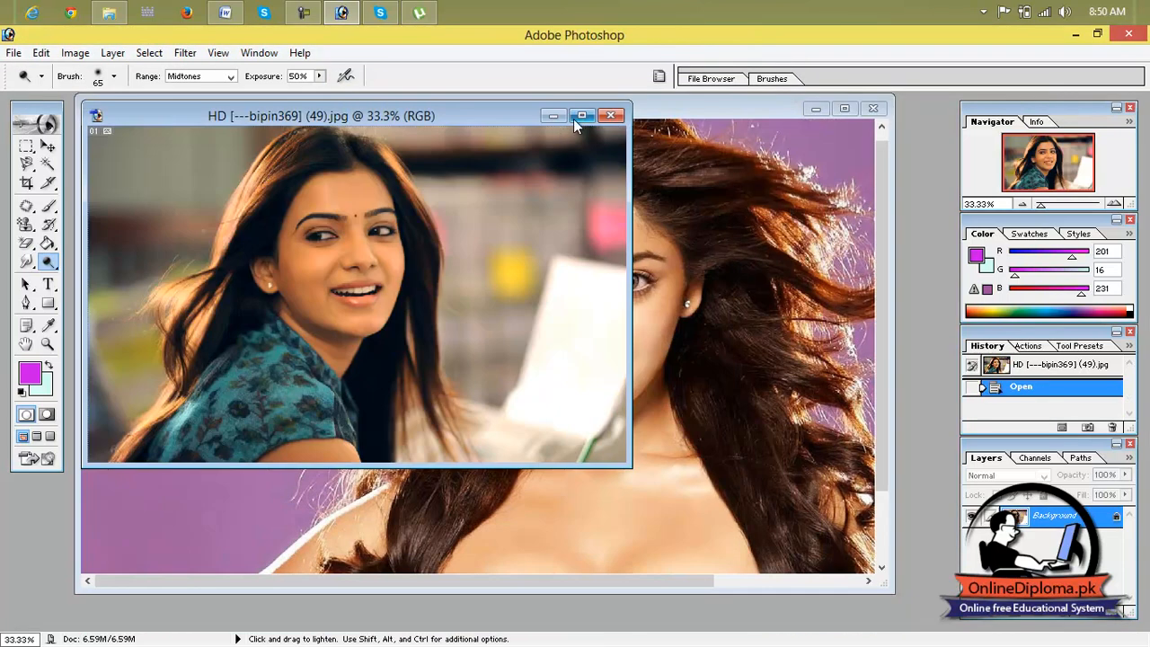
left_click(579, 116)
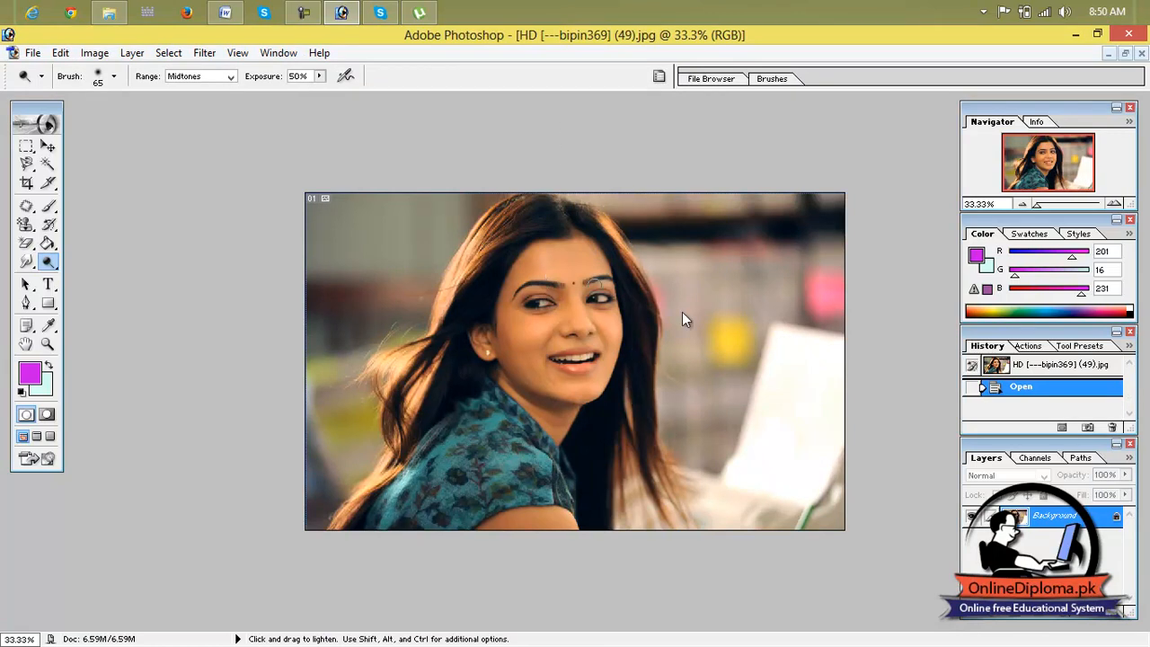
Step: Convert the locked Background into a regular layer named Layer 0 with Normal mode and 100% opacity
double_click(1051, 517)
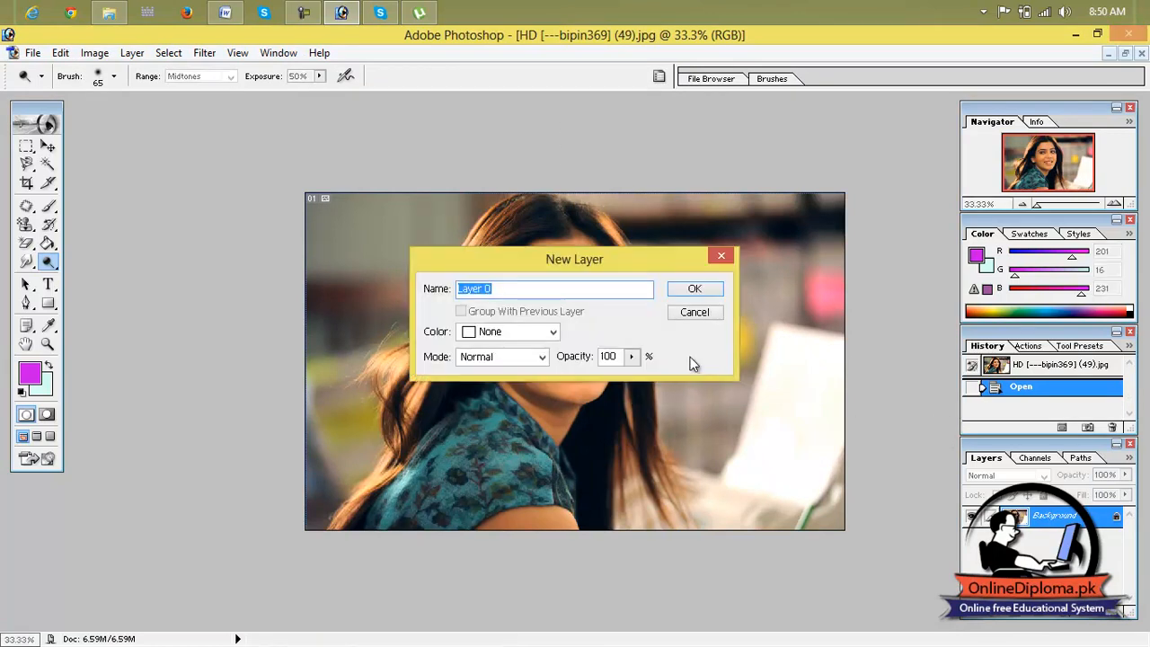
left_click(714, 293)
scroll(553, 306, "up", 4)
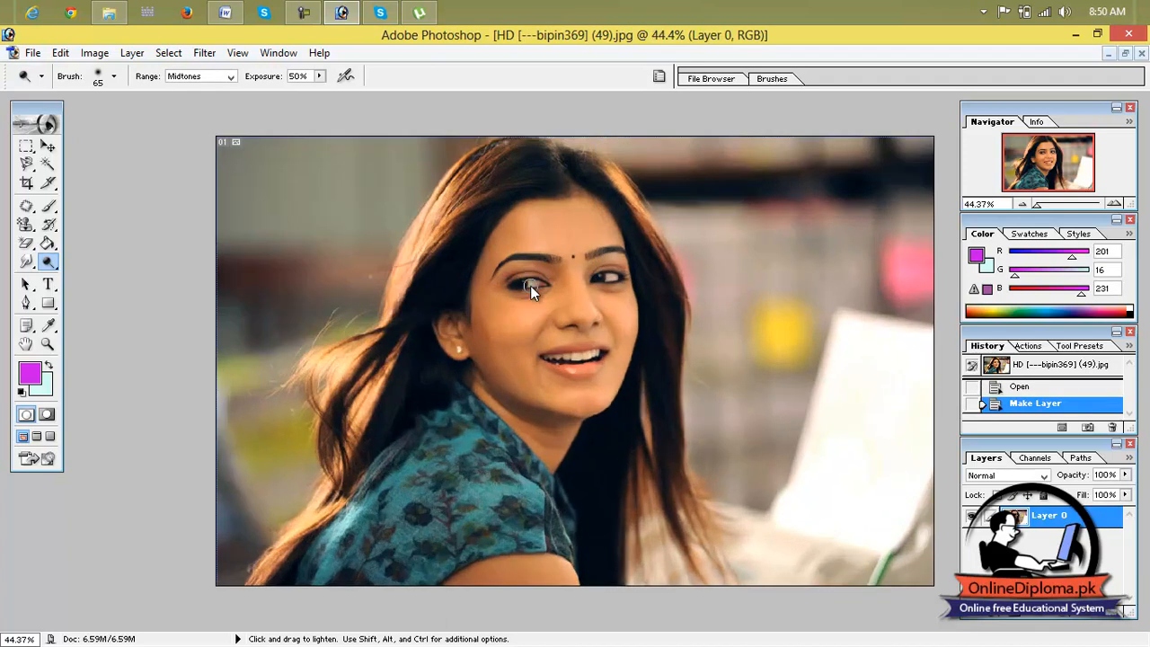
Step: Lighten the cheek and chin of the woman's face with the Dodge tool at 50% exposure
right_click(48, 262)
left_click(97, 263)
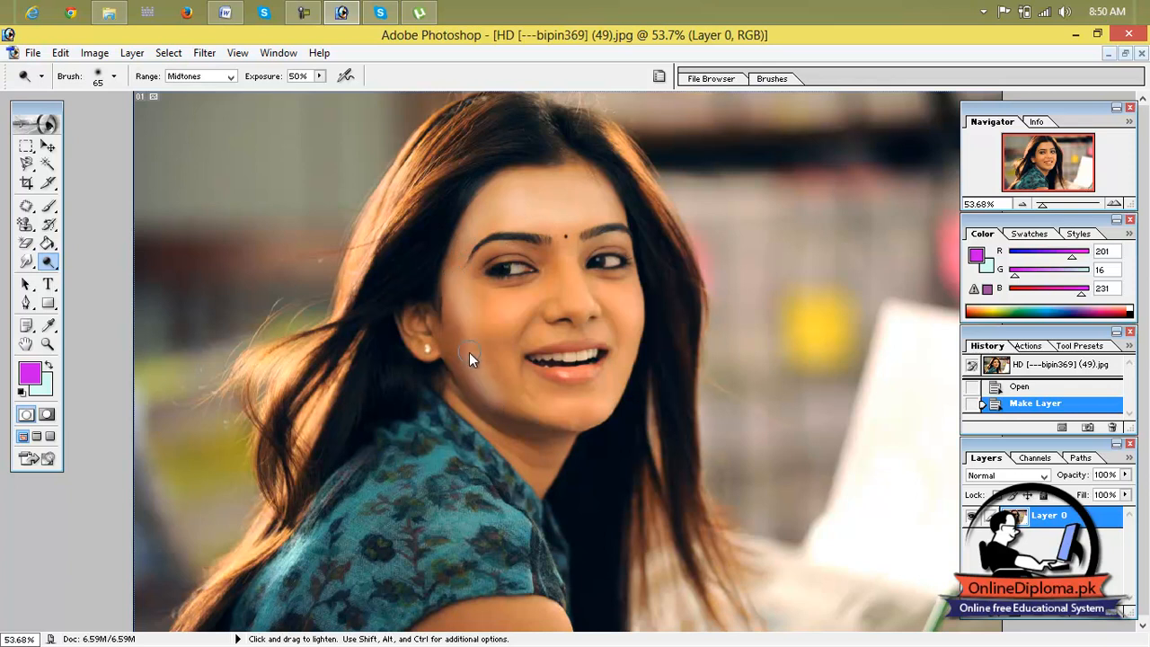
left_click_drag(533, 397, 599, 419)
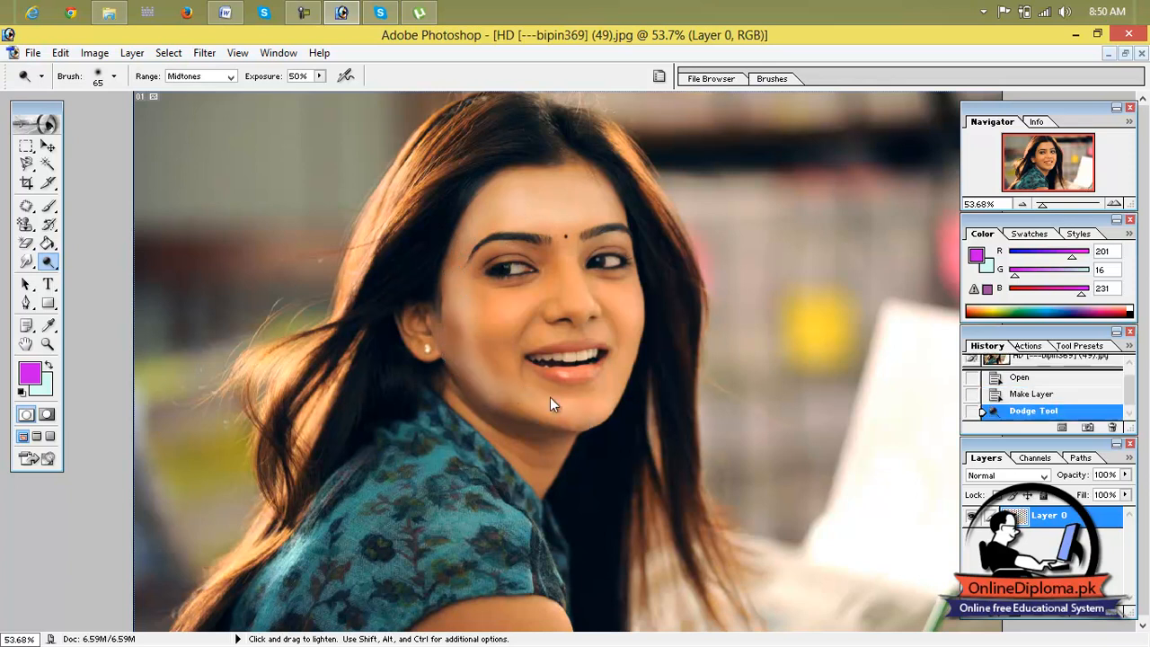
Step: Set the Dodge tool's exposure to 78% and its brush diameter to 163 px
left_click(319, 76)
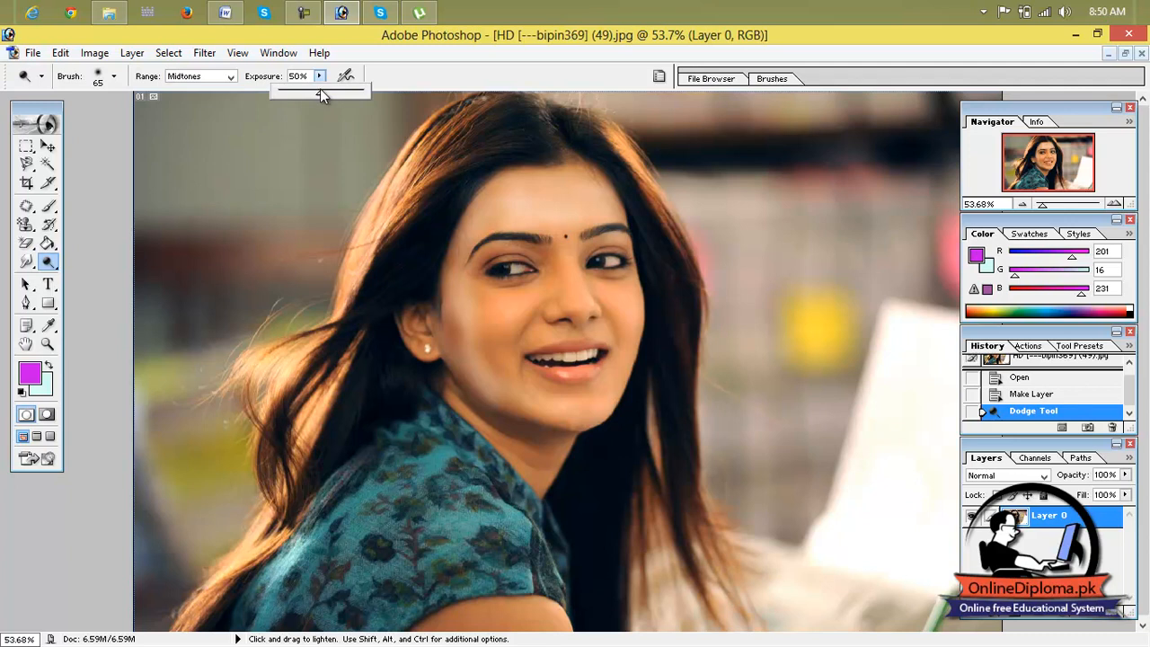
left_click_drag(340, 95, 344, 96)
left_click(114, 77)
left_click_drag(102, 124, 127, 121)
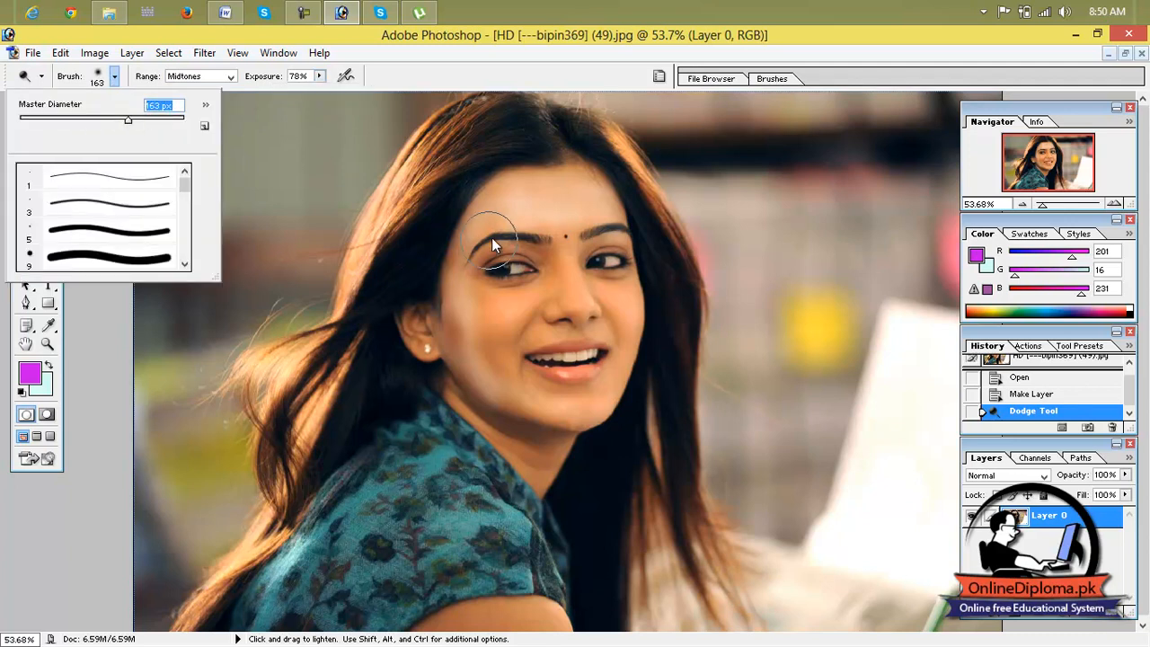
Step: Lighten the woman's forehead, cheeks, chin and neck with the enlarged Dodge brush
left_click(519, 234)
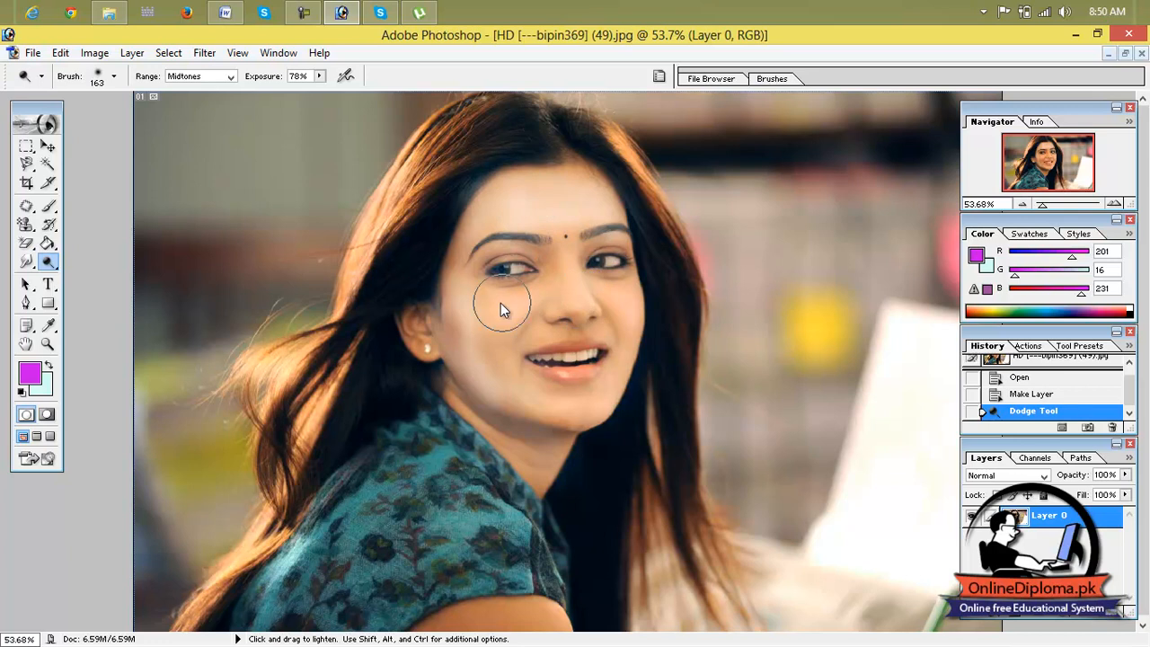
left_click_drag(566, 486, 562, 469)
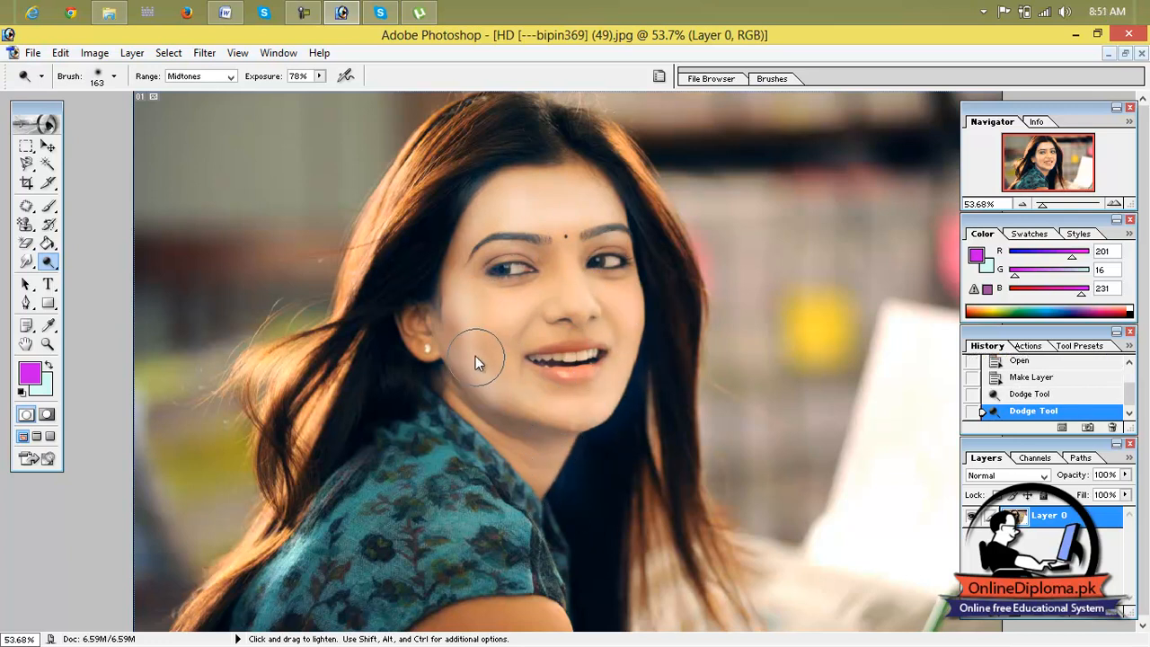
left_click_drag(527, 364, 618, 430)
Step: Revert the photo to its Open history state, undoing the layer conversion and all dodging
scroll(1111, 391, "up", 5)
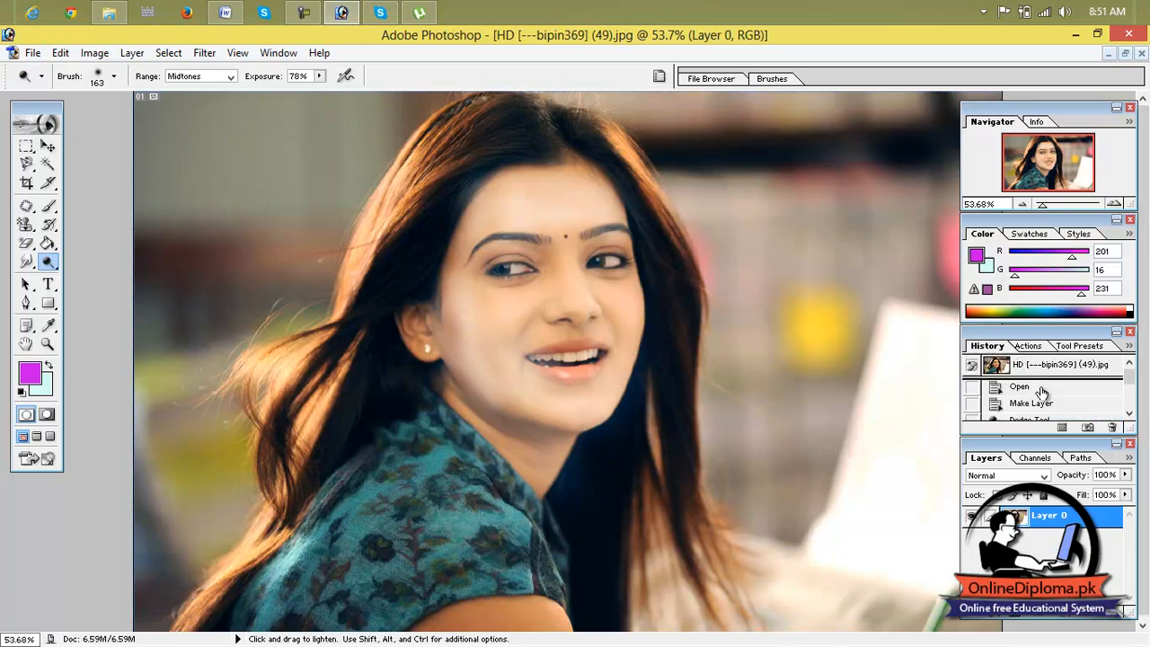
left_click(1043, 388)
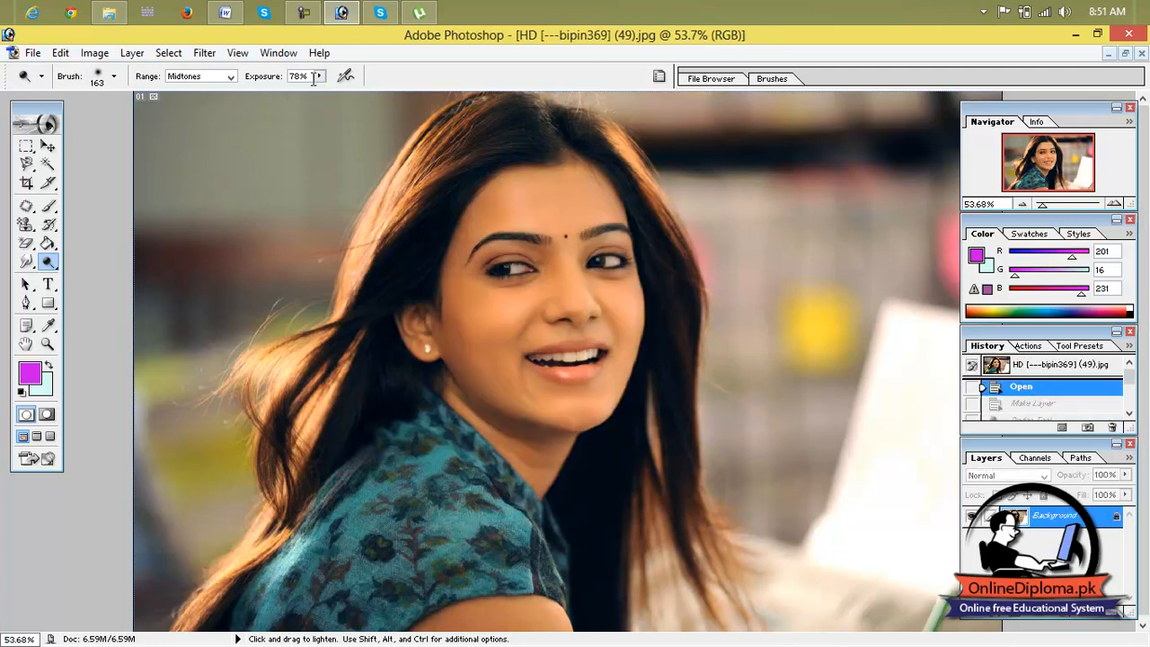
Step: Lighten the woman's face and neck on the Background with the 163 px Dodge brush at 78% exposure
left_click(113, 75)
left_click(114, 75)
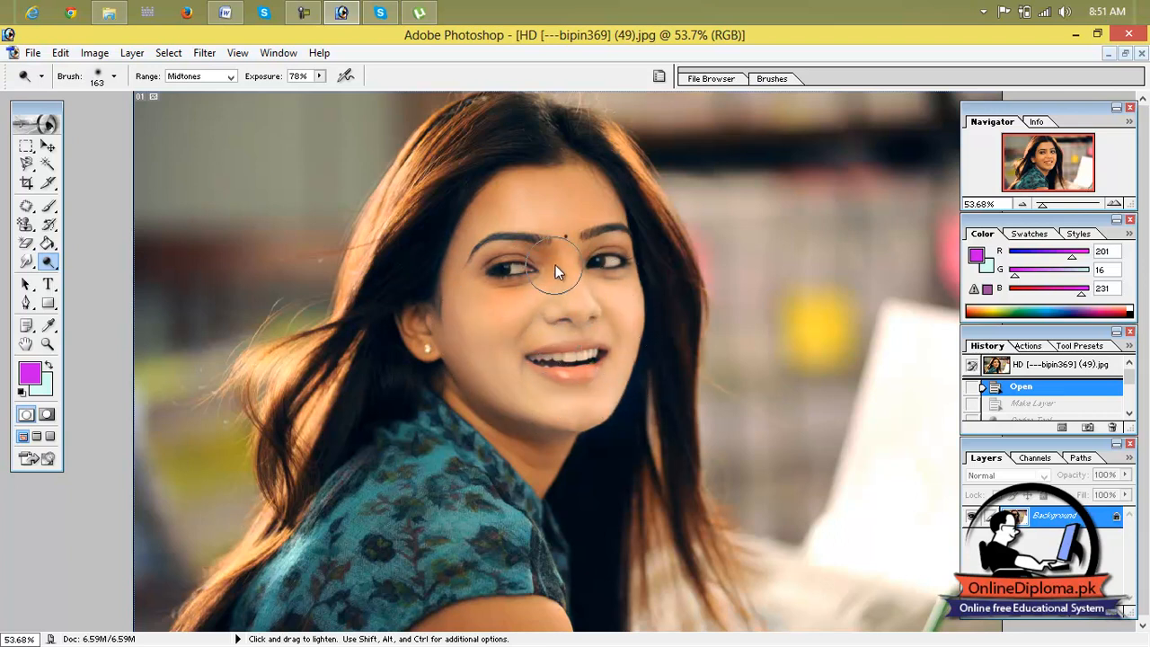
left_click_drag(547, 198, 492, 287)
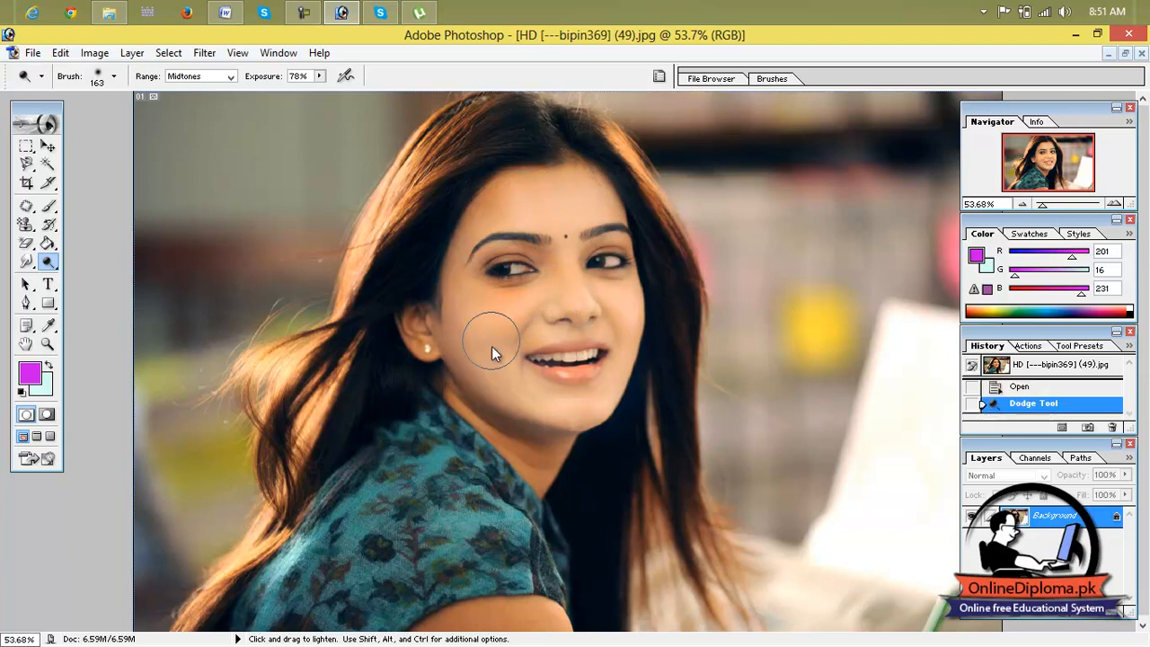
mouse_move(552, 467)
left_mouse_down()
mouse_move(475, 439)
mouse_move(489, 429)
mouse_move(529, 469)
left_mouse_up()
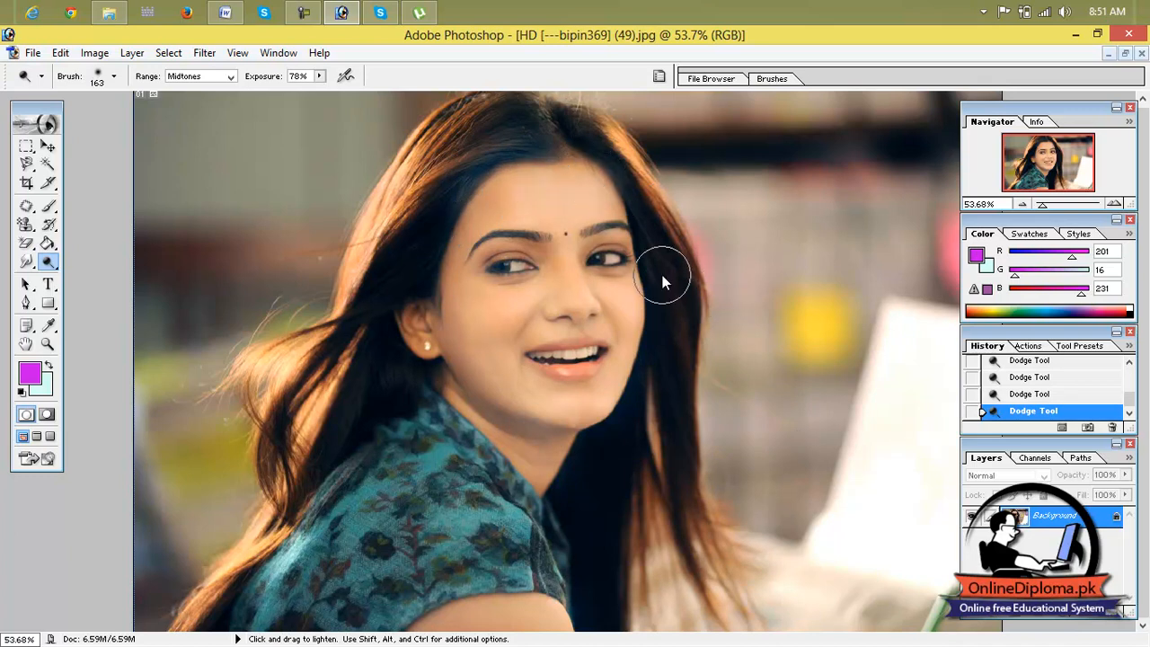
Step: Set the background color to a medium teal, hex 2FD9B5
left_click(50, 263)
left_click(51, 386)
left_click_drag(418, 283, 542, 248)
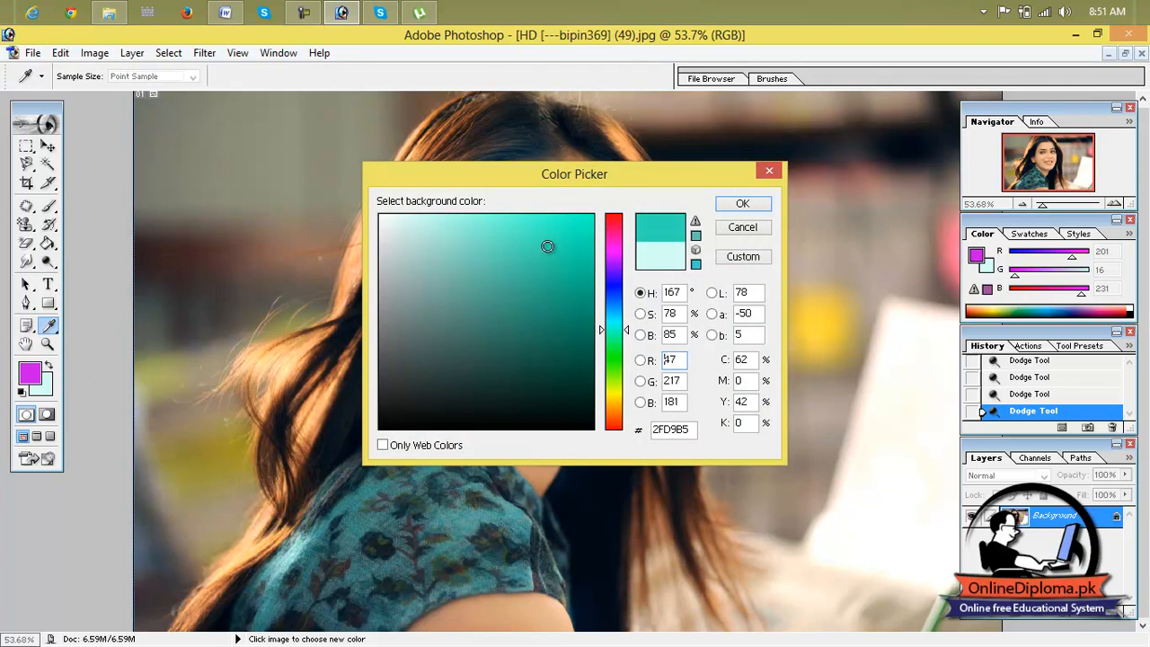
left_click(743, 204)
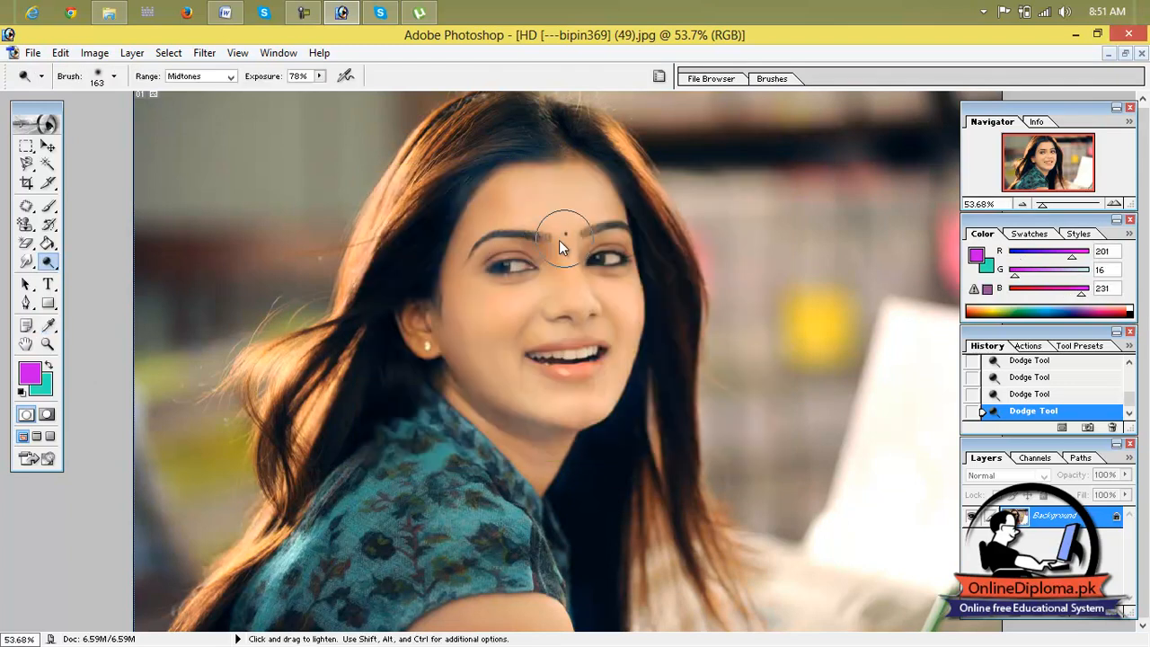
Step: Undo the last Dodge stroke on the forehead and lighten the backdrop, hair and blouse with the 163 px brush at 78% exposure
mouse_move(517, 214)
left_mouse_down()
mouse_move(463, 249)
mouse_move(517, 210)
left_mouse_up()
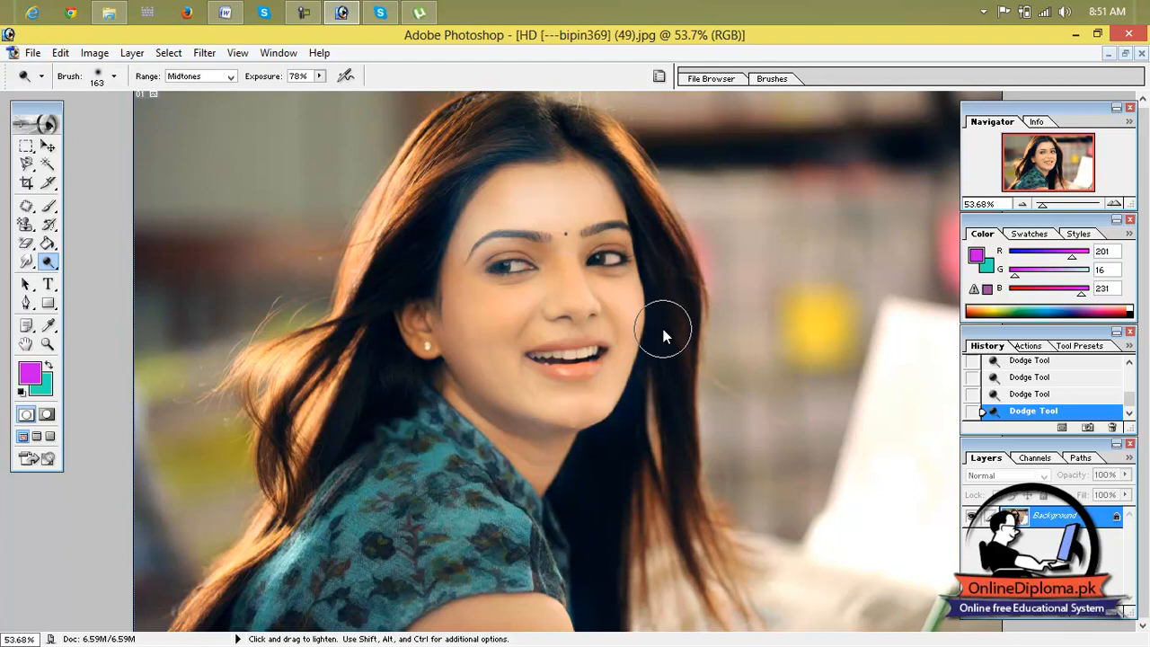
left_click(1058, 395)
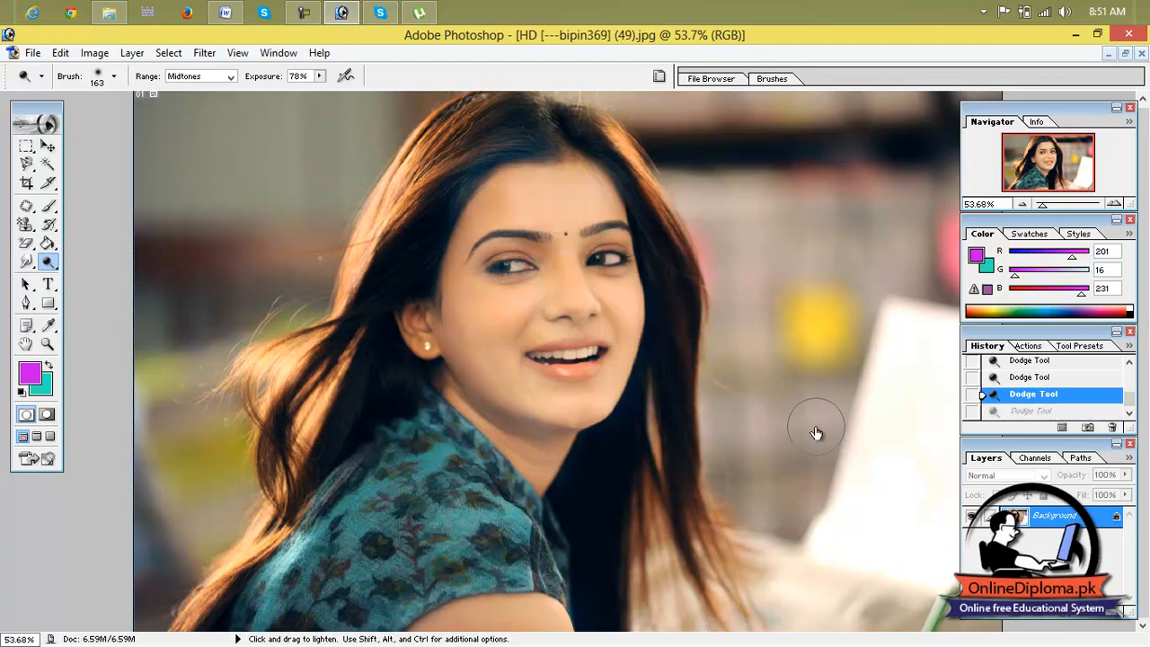
left_click_drag(731, 165, 752, 185)
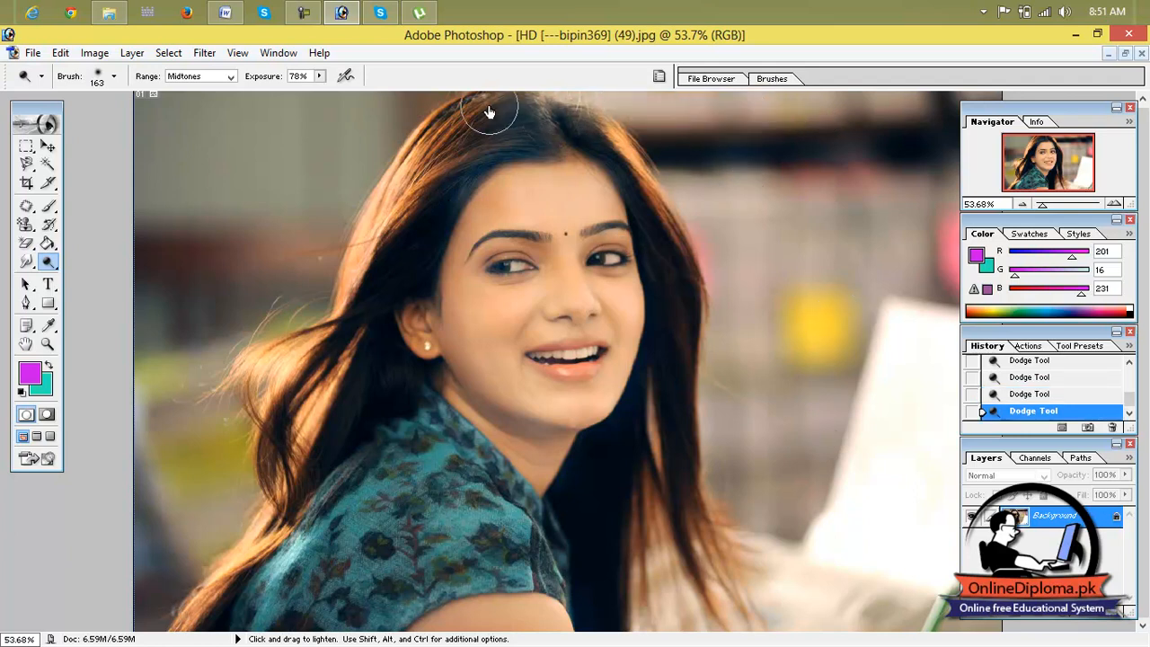
mouse_move(108, 114)
left_mouse_down()
mouse_move(206, 230)
mouse_move(149, 483)
mouse_move(139, 609)
mouse_move(170, 222)
mouse_move(216, 309)
mouse_move(200, 620)
mouse_move(812, 628)
mouse_move(665, 639)
mouse_move(180, 611)
mouse_move(893, 547)
mouse_move(226, 534)
mouse_move(469, 466)
mouse_move(300, 450)
mouse_move(513, 458)
left_mouse_up()
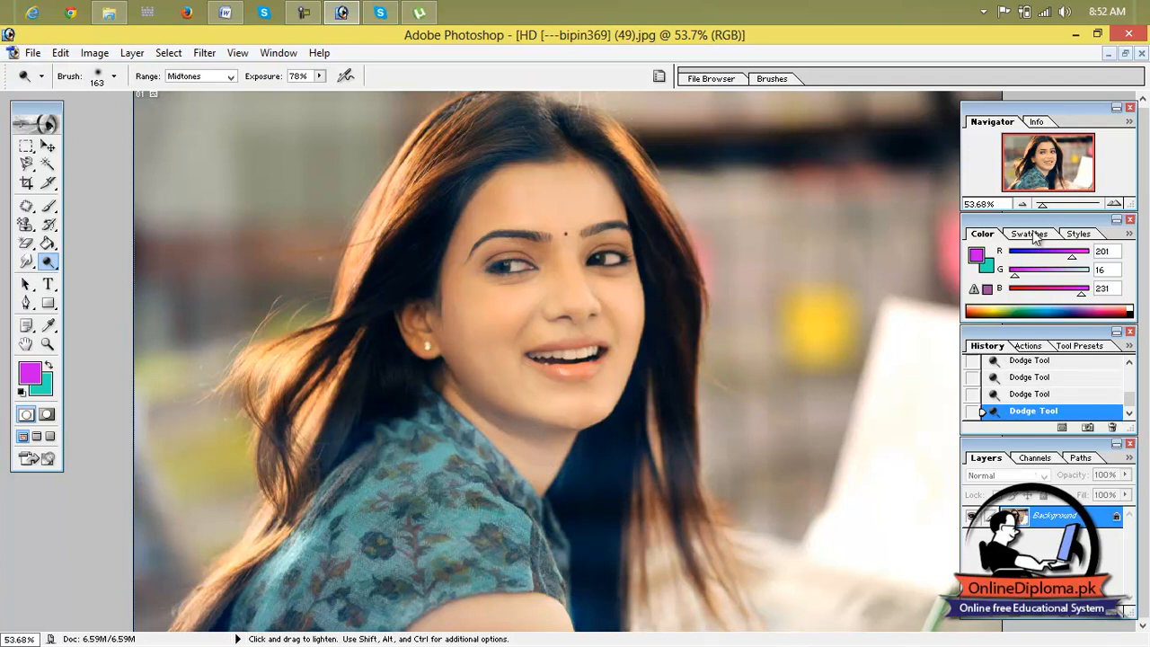
Step: Compare the original snapshot of the photo with its latest Dodge Tool history state
scroll(1047, 384, "up", 2)
scroll(1047, 385, "up", 1)
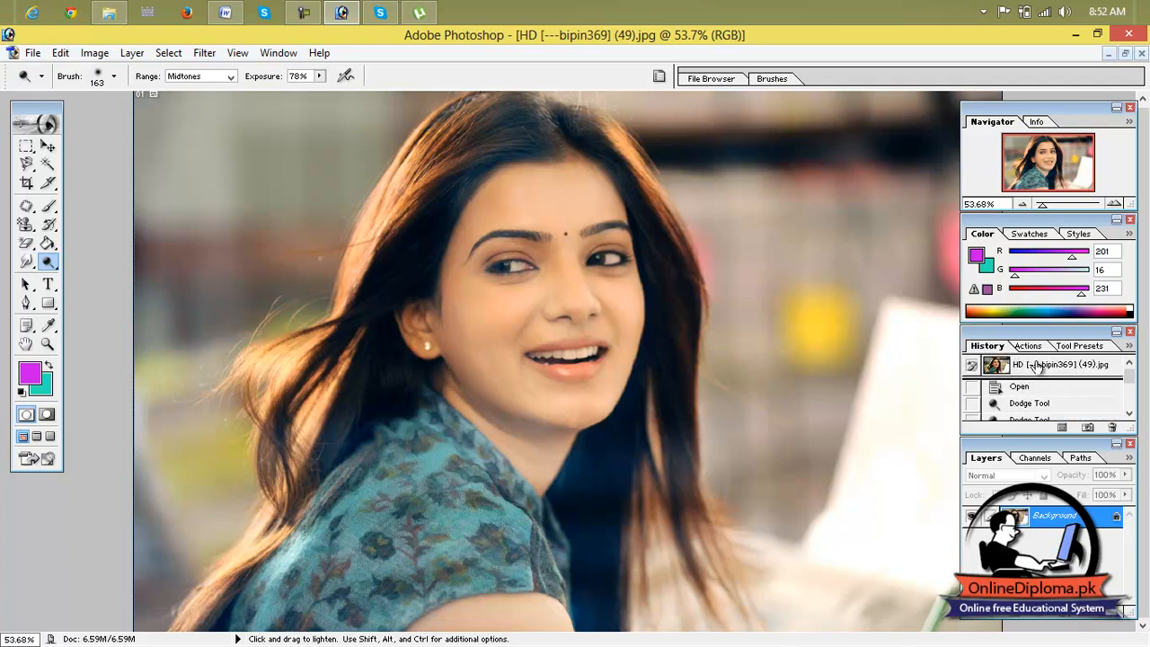
left_click(1036, 366)
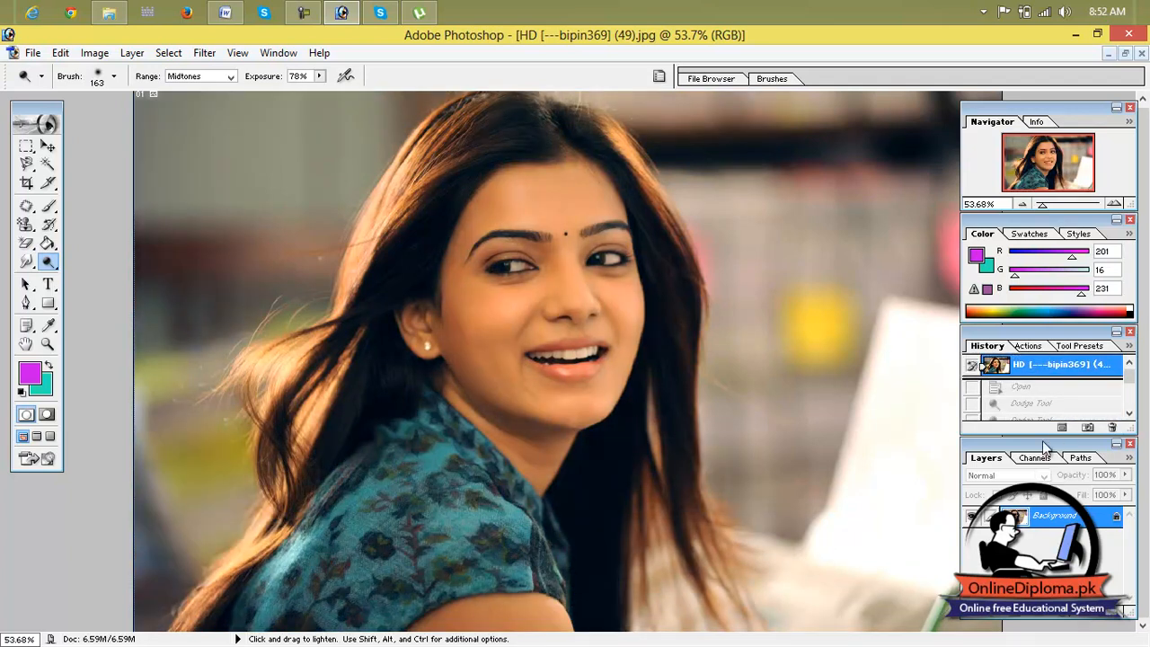
left_click(1031, 399)
scroll(1030, 399, "down", 4)
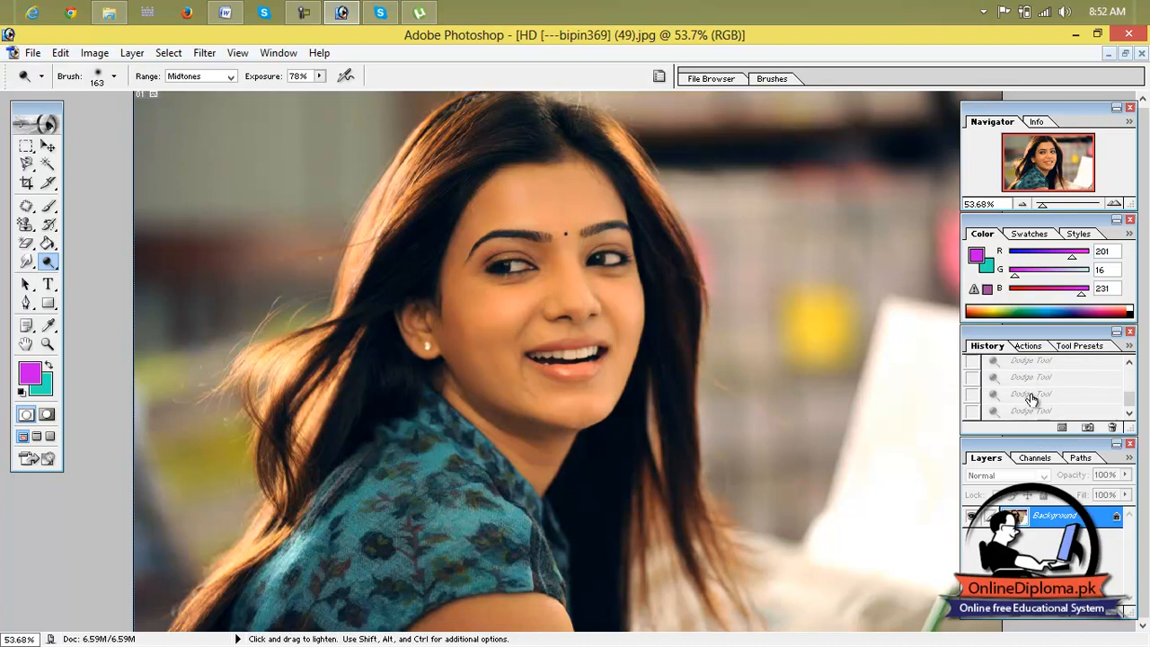
left_click(1035, 412)
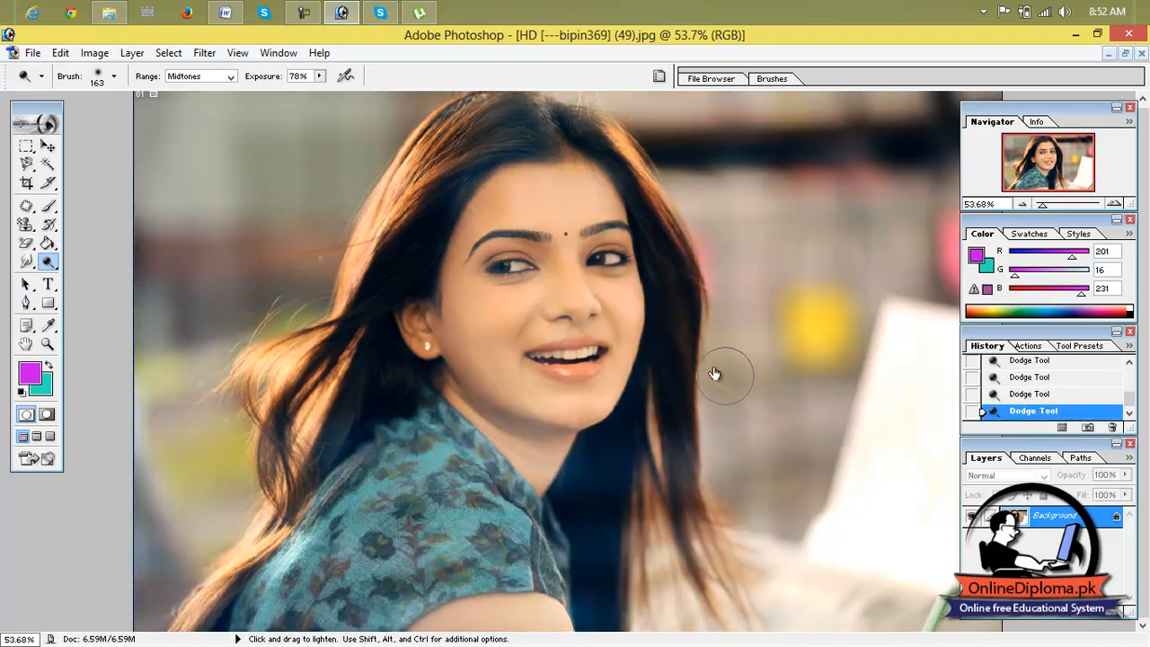
Step: Close the dodged portrait, HD [---bipin369] (49).jpg, without saving its changes
left_click(1141, 53)
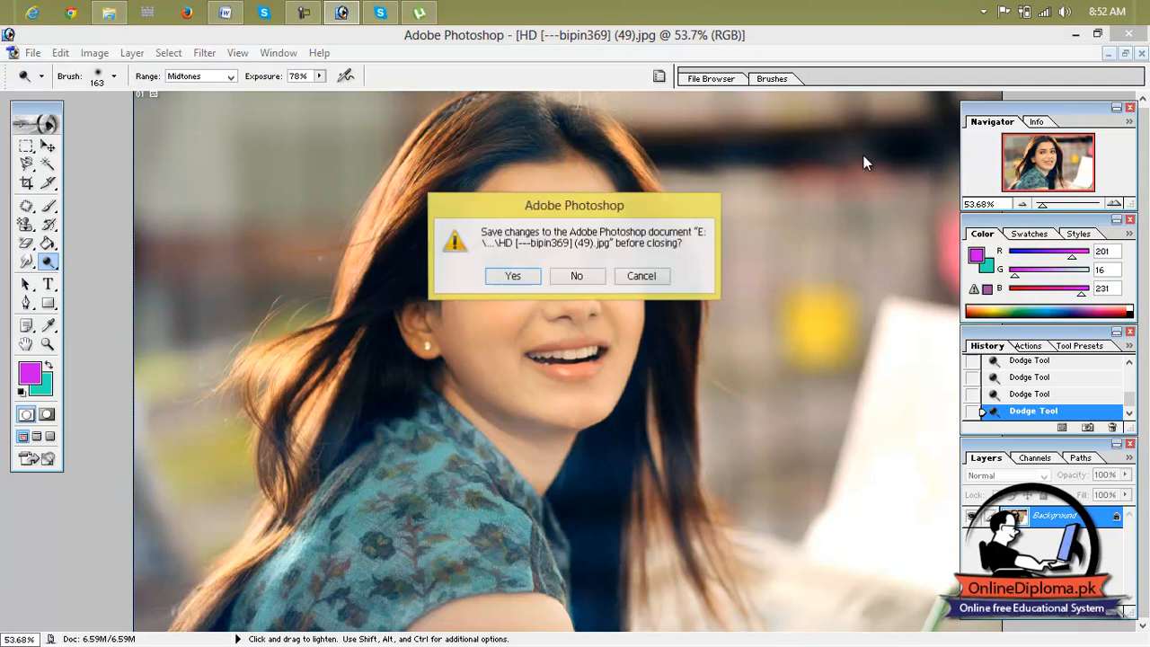
left_click(566, 272)
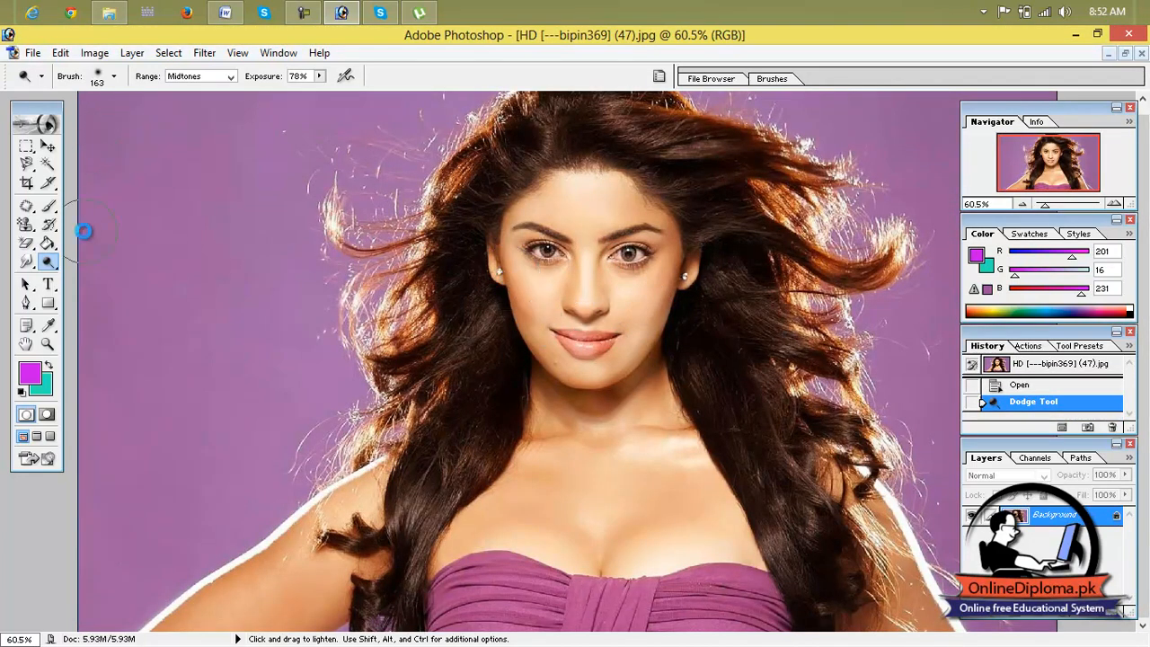
Step: Darken the woman's face, neck, chest and arms with the Burn tool, using a 384 px brush at 77% exposure
right_click(50, 263)
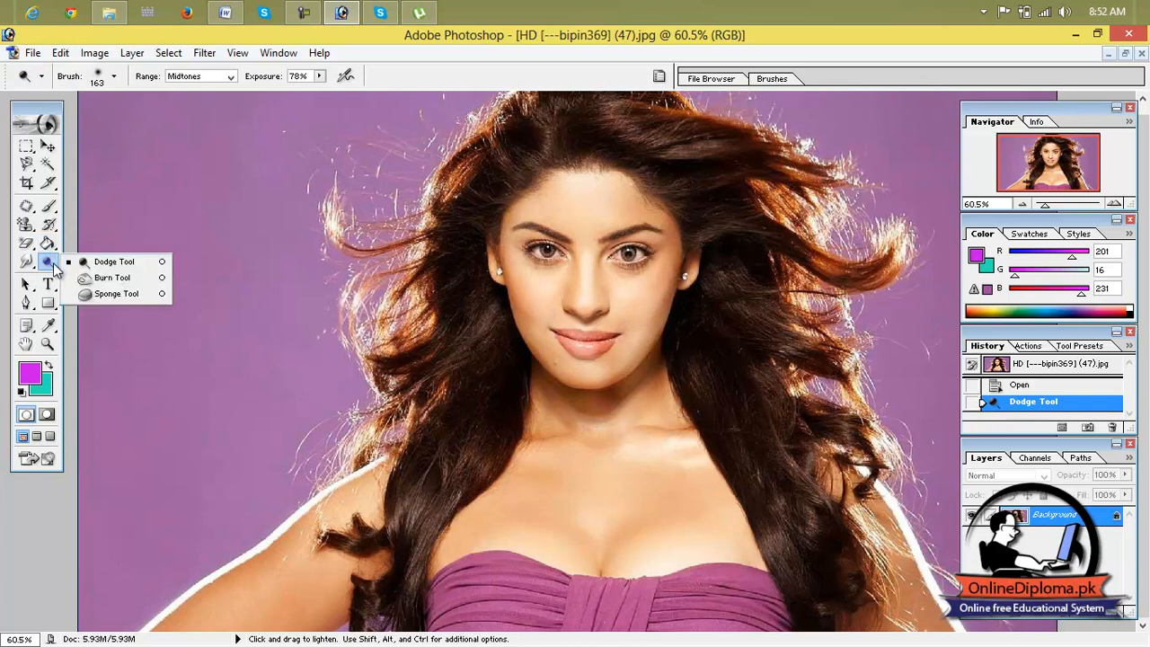
left_click(109, 279)
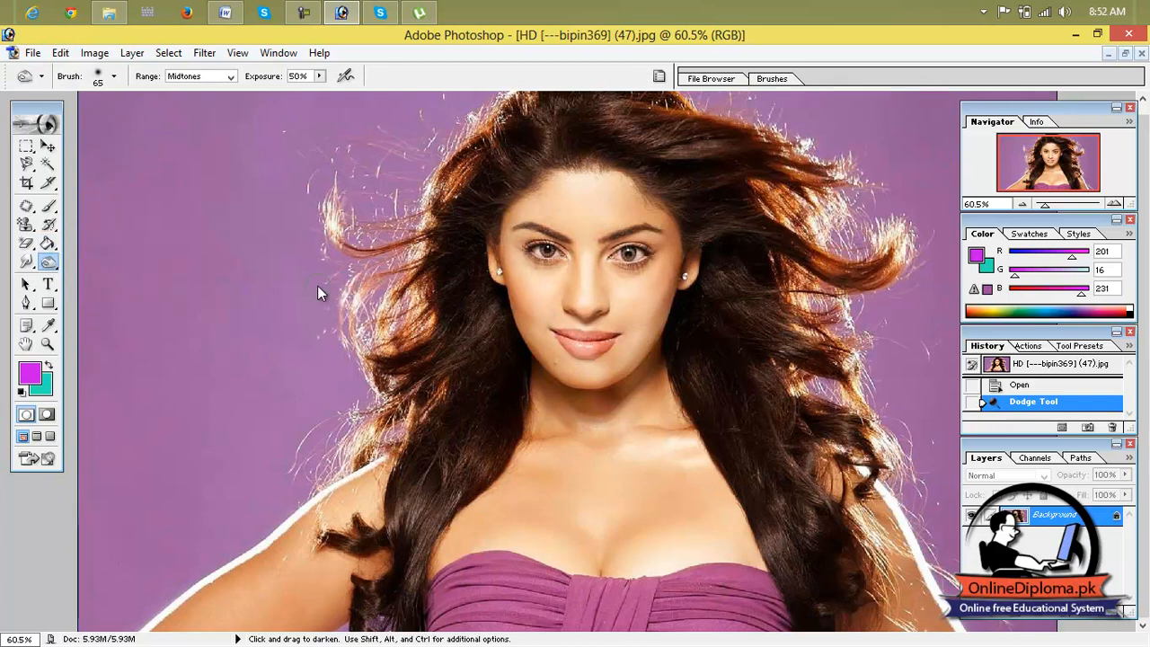
left_click(521, 212)
left_click(97, 80)
left_click_drag(104, 120, 158, 126)
left_click(319, 76)
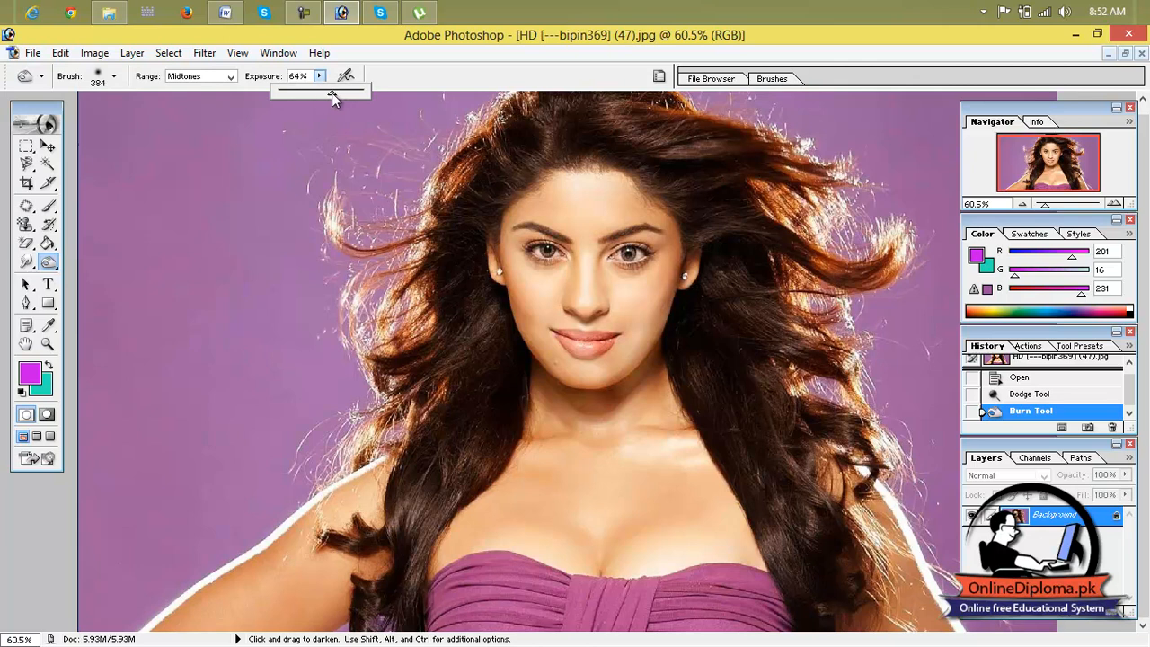
mouse_move(577, 215)
left_mouse_down()
mouse_move(551, 264)
mouse_move(558, 300)
mouse_move(601, 323)
mouse_move(612, 370)
mouse_move(518, 457)
mouse_move(494, 507)
mouse_move(534, 532)
mouse_move(702, 542)
mouse_move(382, 527)
mouse_move(168, 601)
mouse_move(337, 545)
mouse_move(567, 543)
mouse_move(845, 598)
mouse_move(951, 637)
left_mouse_up()
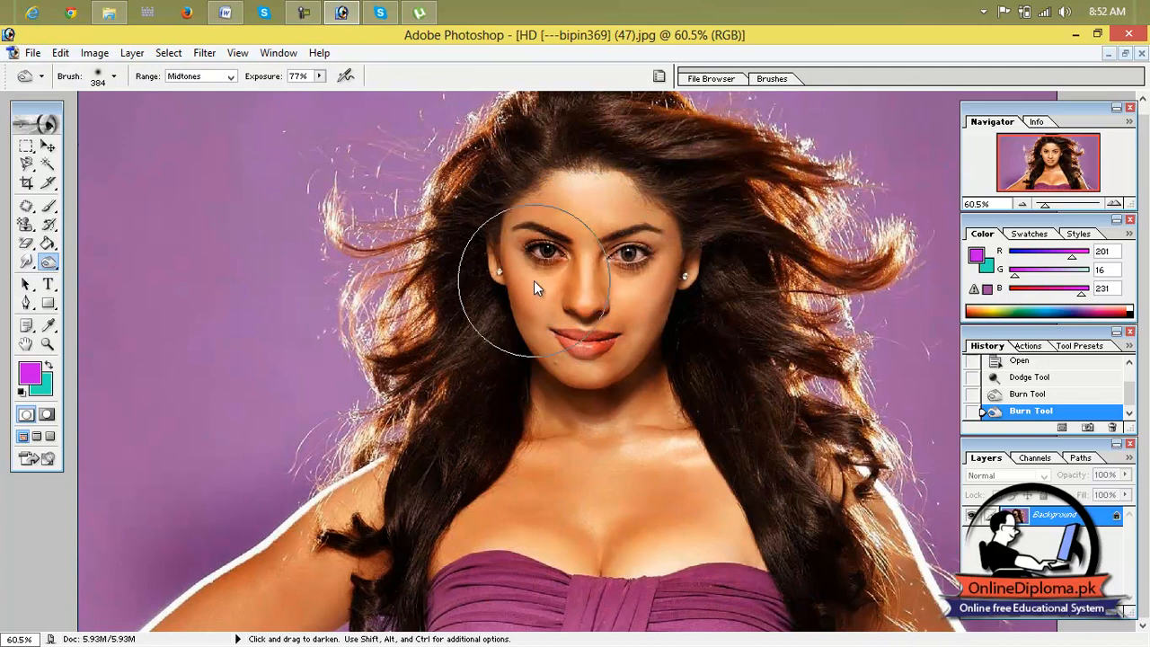
left_click_drag(325, 525, 844, 489)
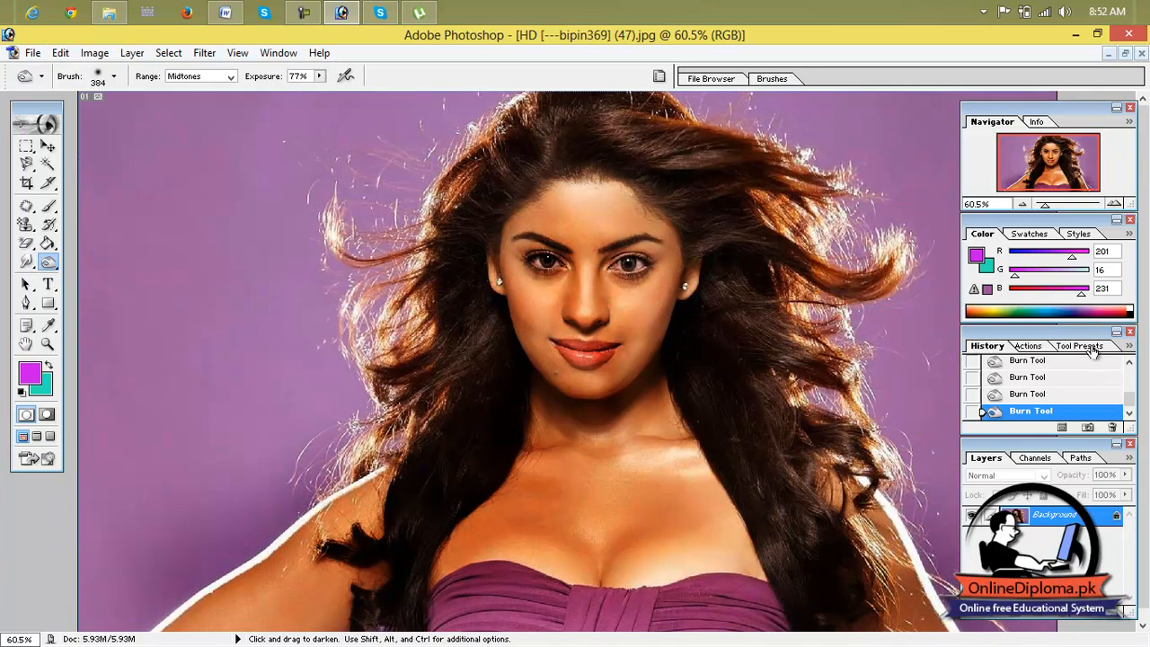
Step: Compare the portrait's original snapshot with its latest Burn Tool history state
scroll(1063, 383, "up", 10)
left_click(1053, 364)
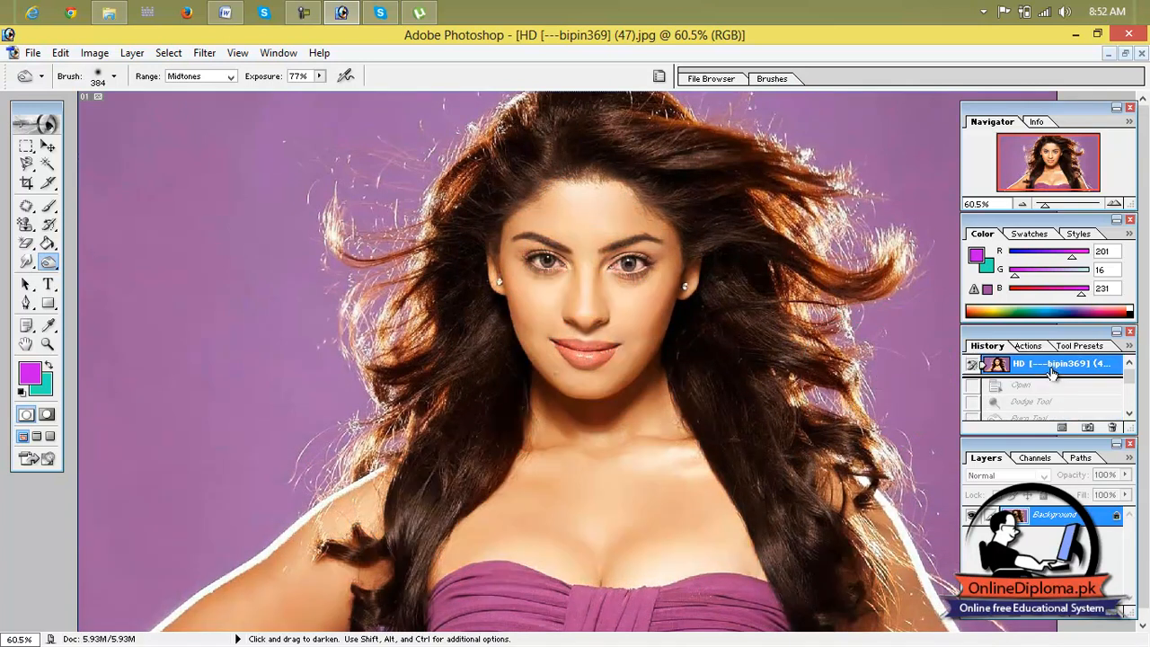
scroll(1021, 412, "down", 10)
left_click(1019, 413)
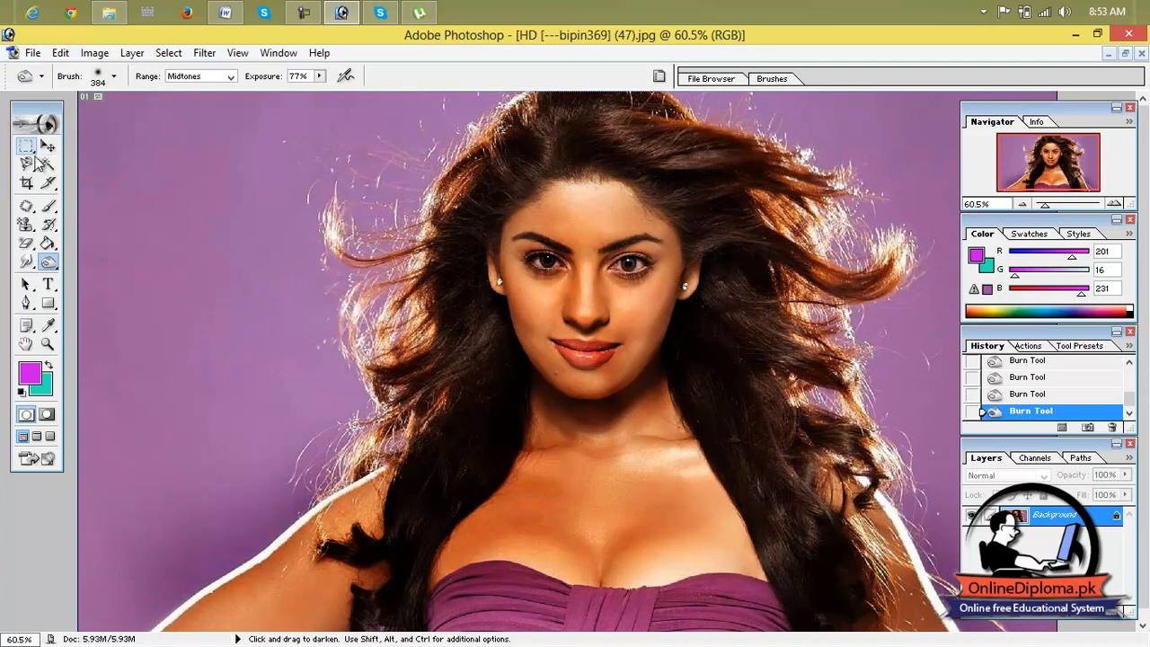
Step: Select the Sponge tool in Desaturate mode and set its brush diameter to 188 px
left_click(50, 262)
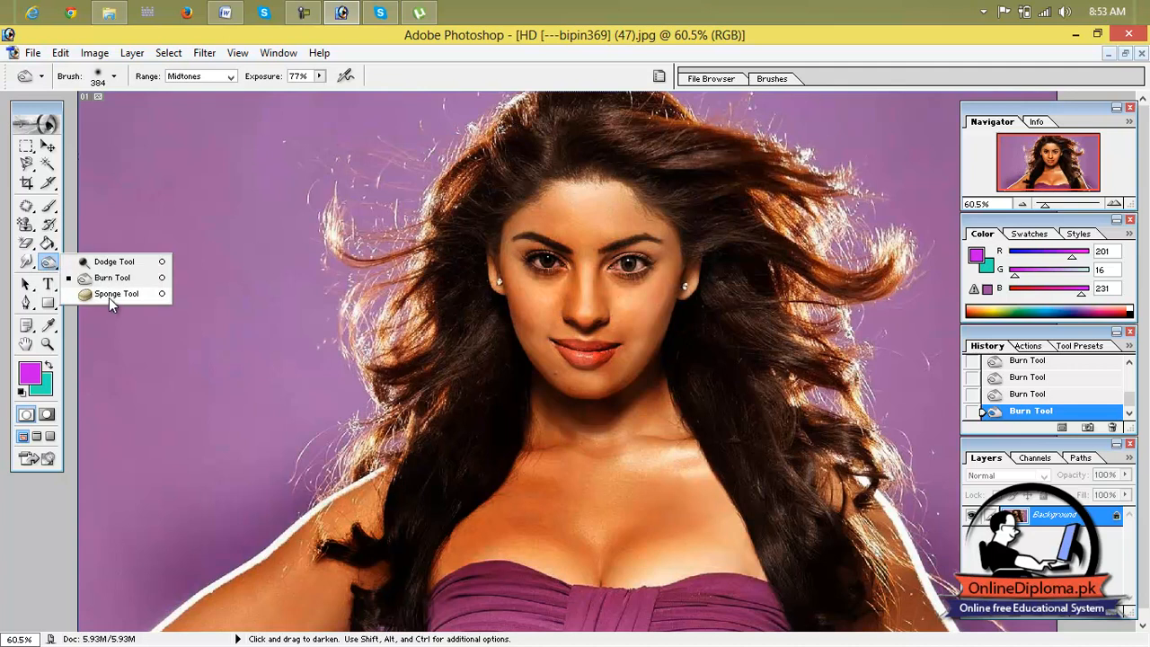
left_click(109, 294)
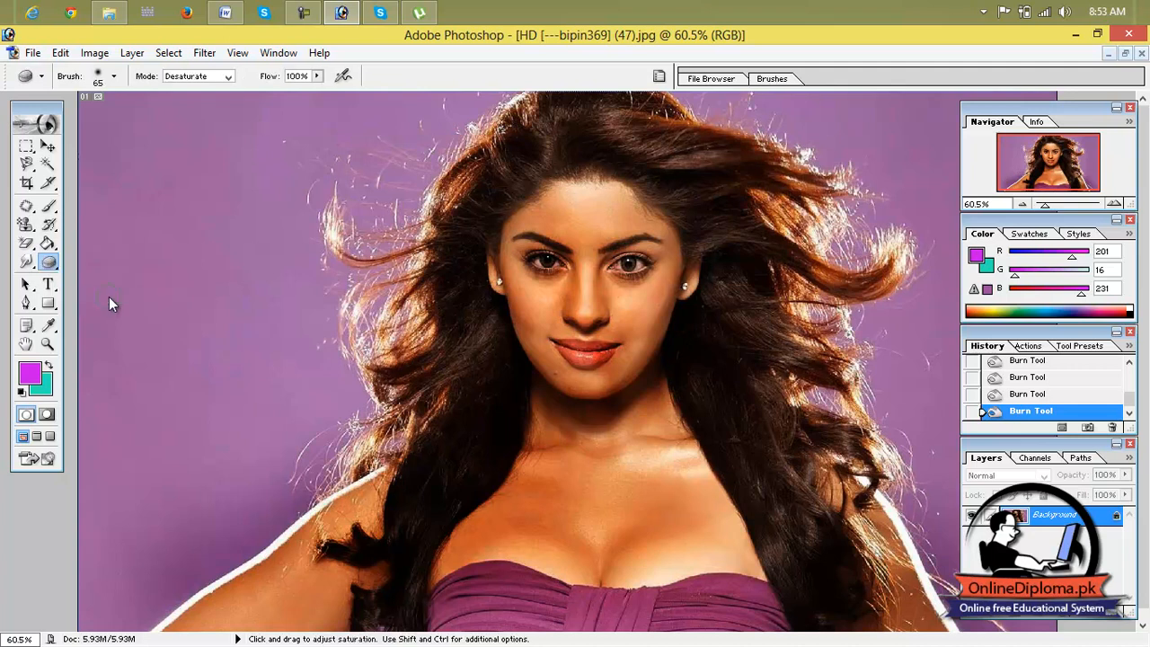
left_click(97, 81)
left_click_drag(77, 117, 138, 118)
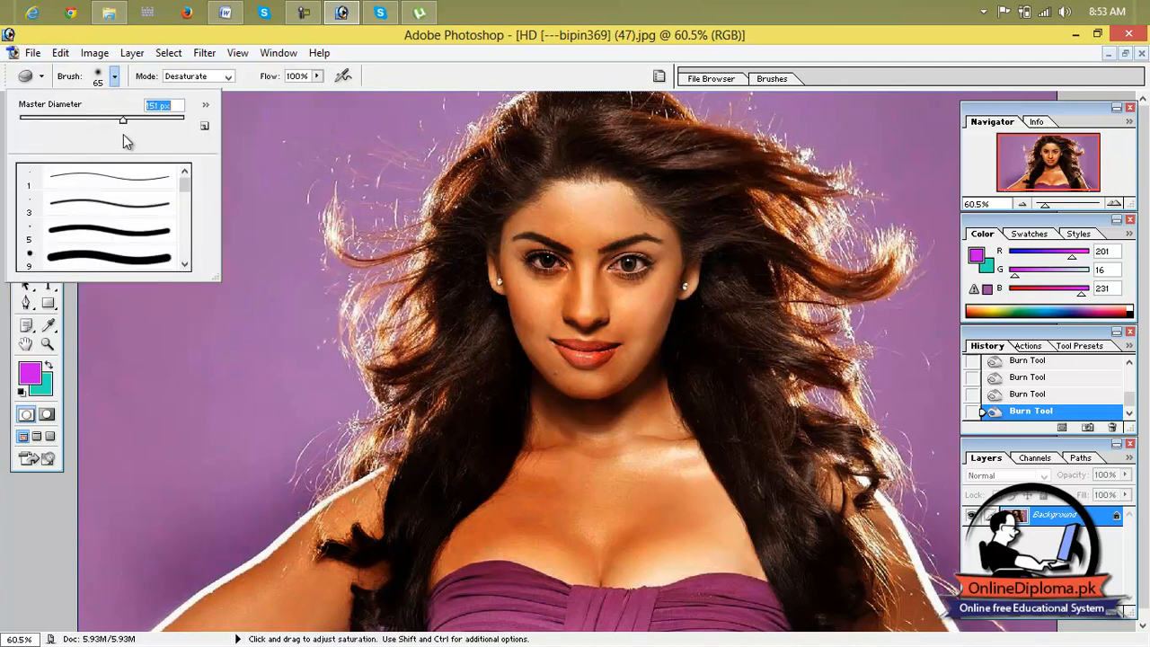
left_click(296, 270)
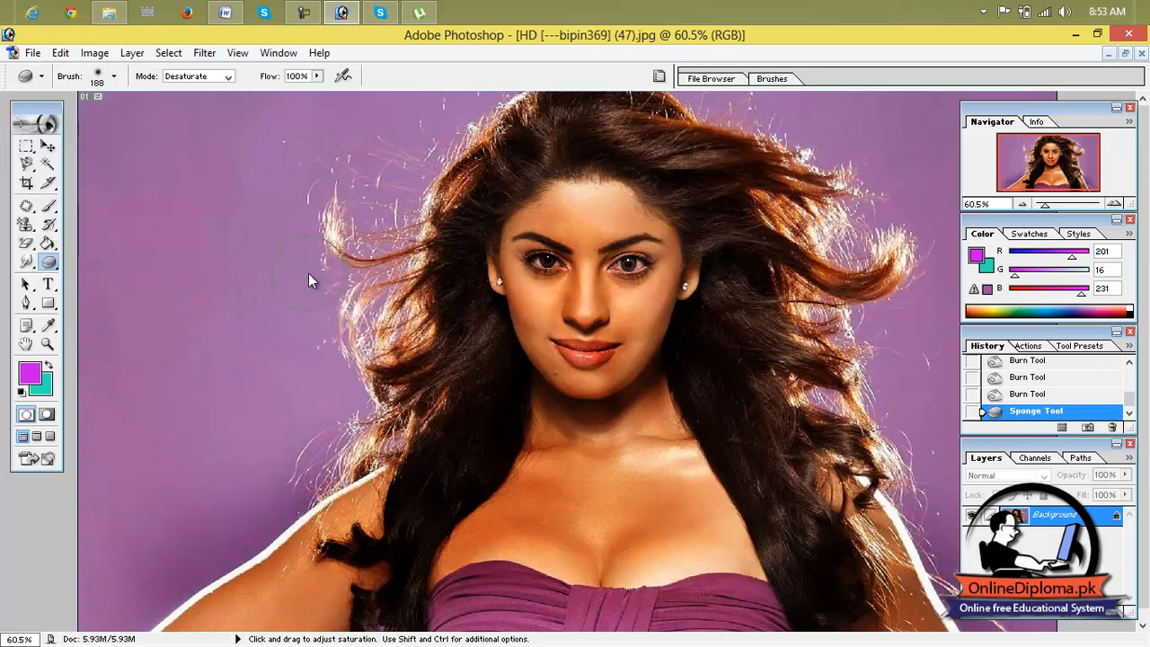
Step: Desaturate the woman's face, lips, neck, chest and arms with the 188 px Sponge brush at 100% flow
left_click_drag(517, 260, 576, 261)
left_click_drag(603, 366, 597, 363)
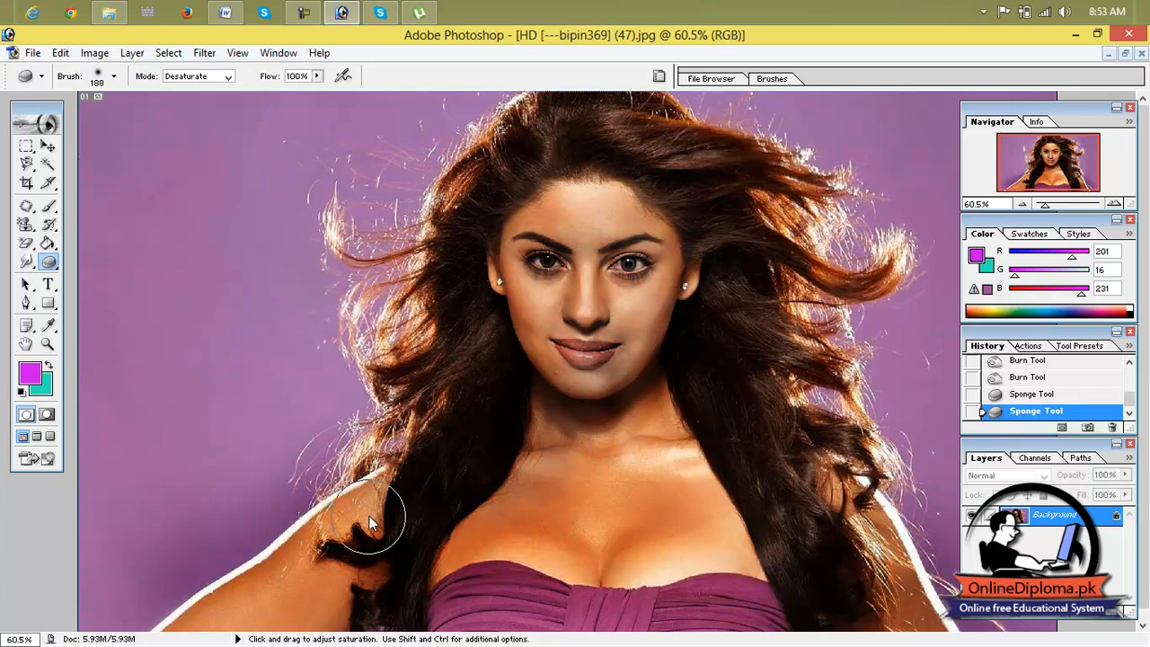
left_click(757, 532)
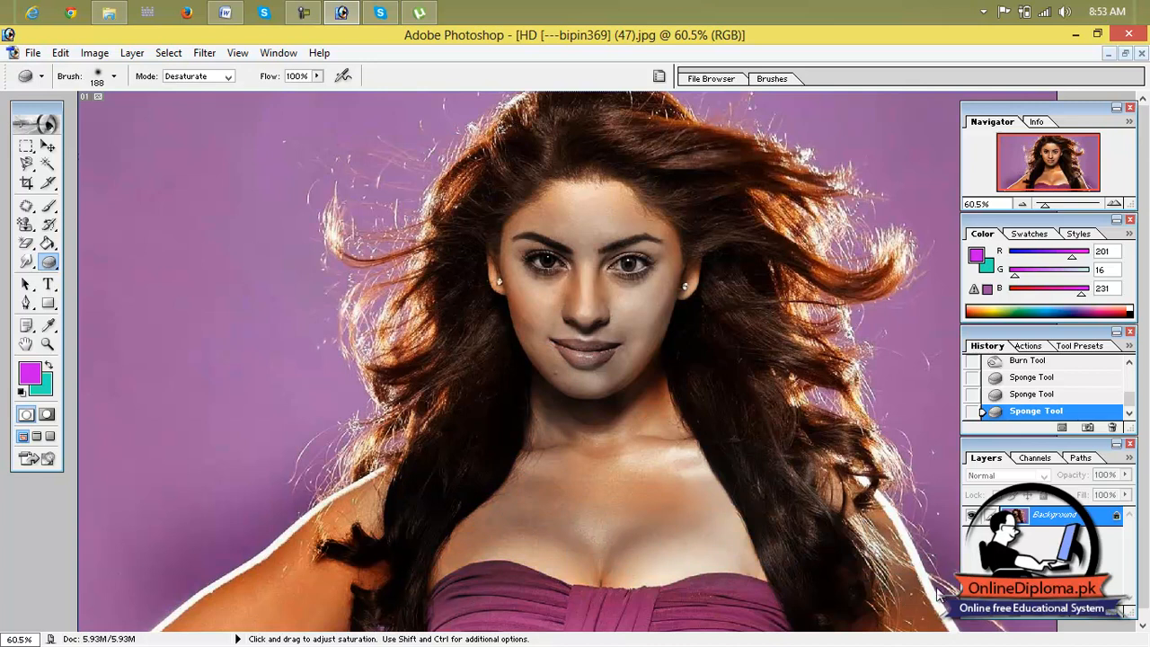
mouse_move(427, 492)
left_mouse_down()
mouse_move(218, 622)
mouse_move(226, 613)
left_mouse_up()
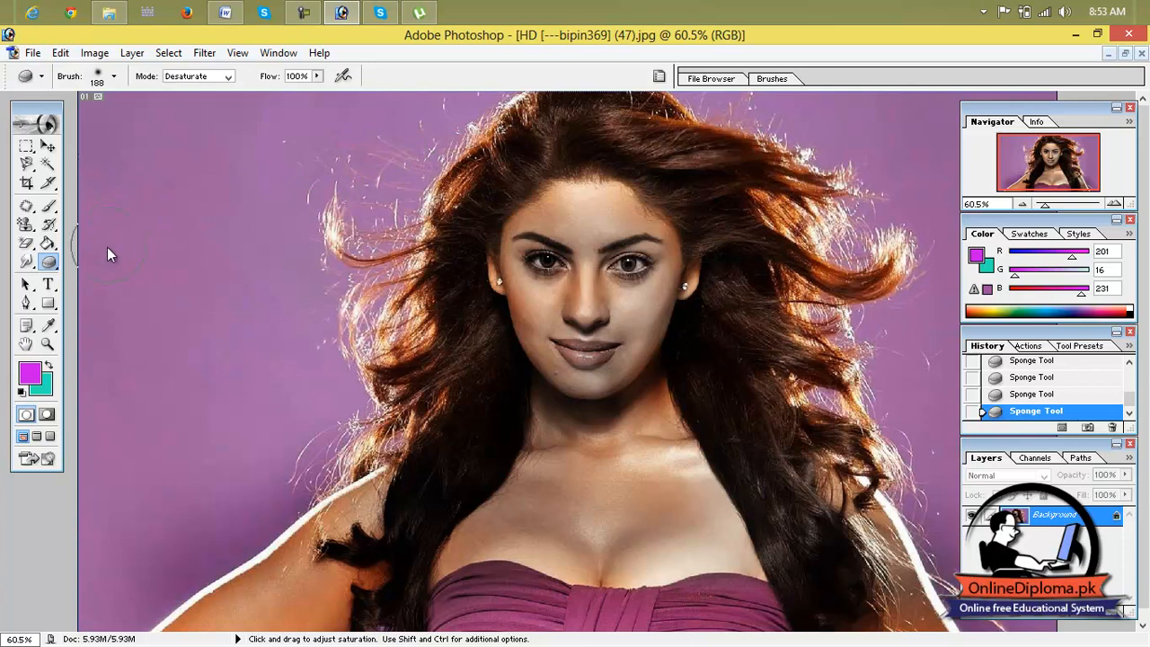
left_click(57, 269)
Step: Open the image Hair styel Aishwarya rai HD wallpapers.jpg and maximize its window
left_click(32, 53)
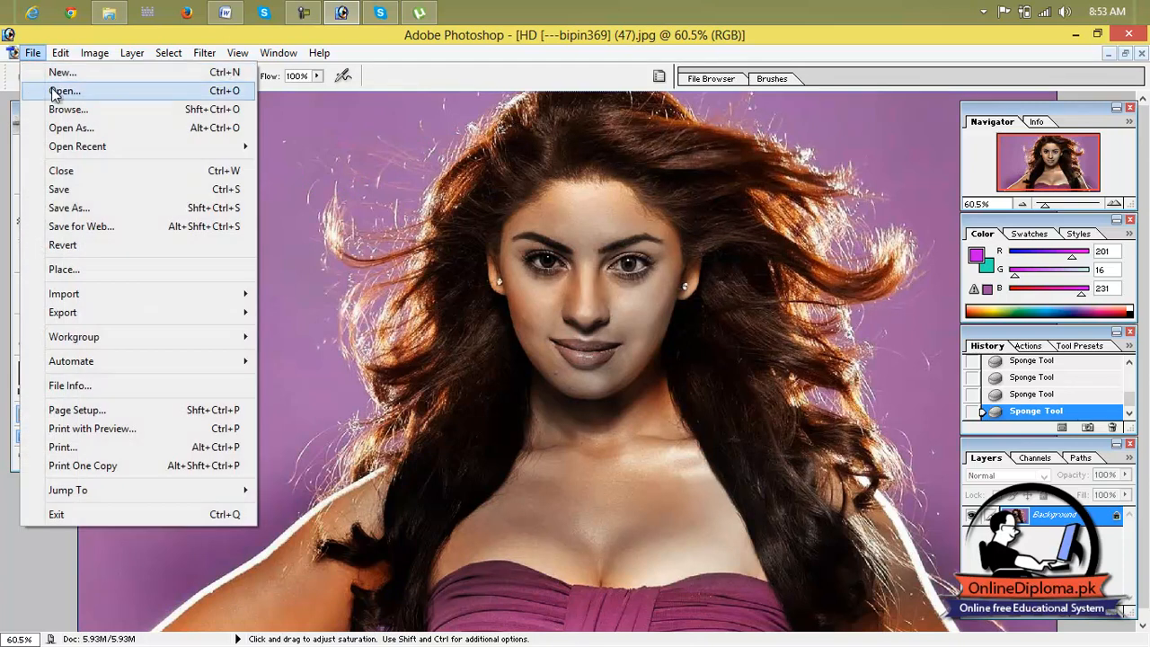
left_click(54, 91)
double_click(571, 294)
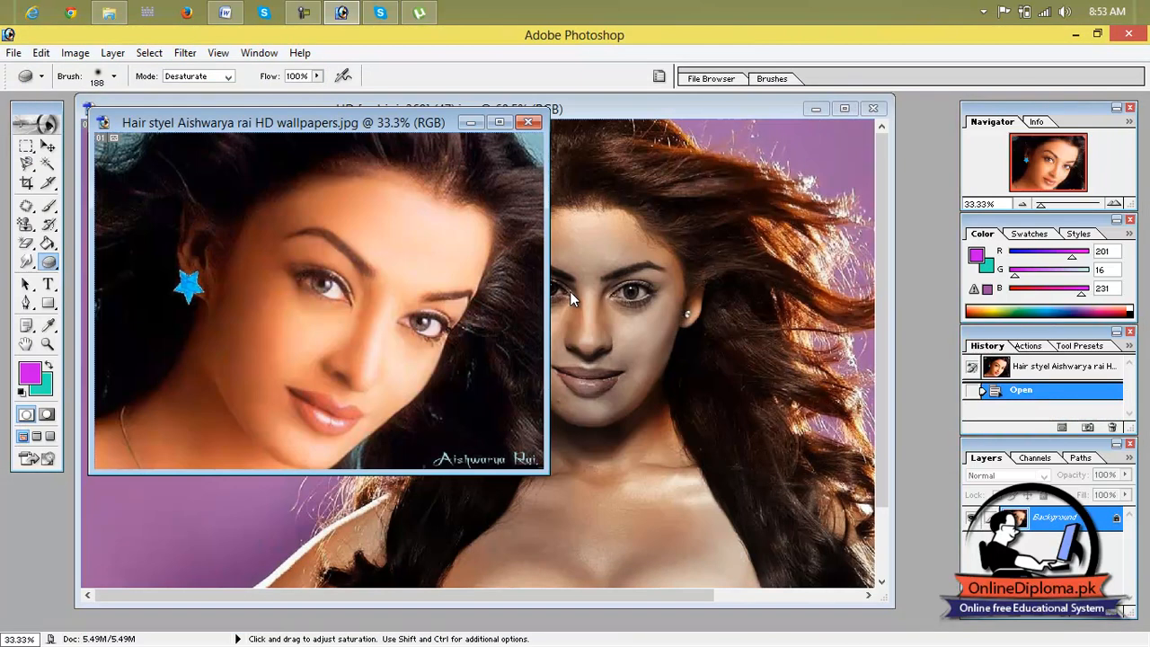
left_click(499, 122)
Step: Desaturate the forehead, cheeks and chin in the newly opened portrait with the Sponge tool
mouse_move(611, 281)
left_mouse_down()
mouse_move(720, 329)
mouse_move(613, 281)
mouse_move(552, 279)
mouse_move(484, 335)
left_mouse_up()
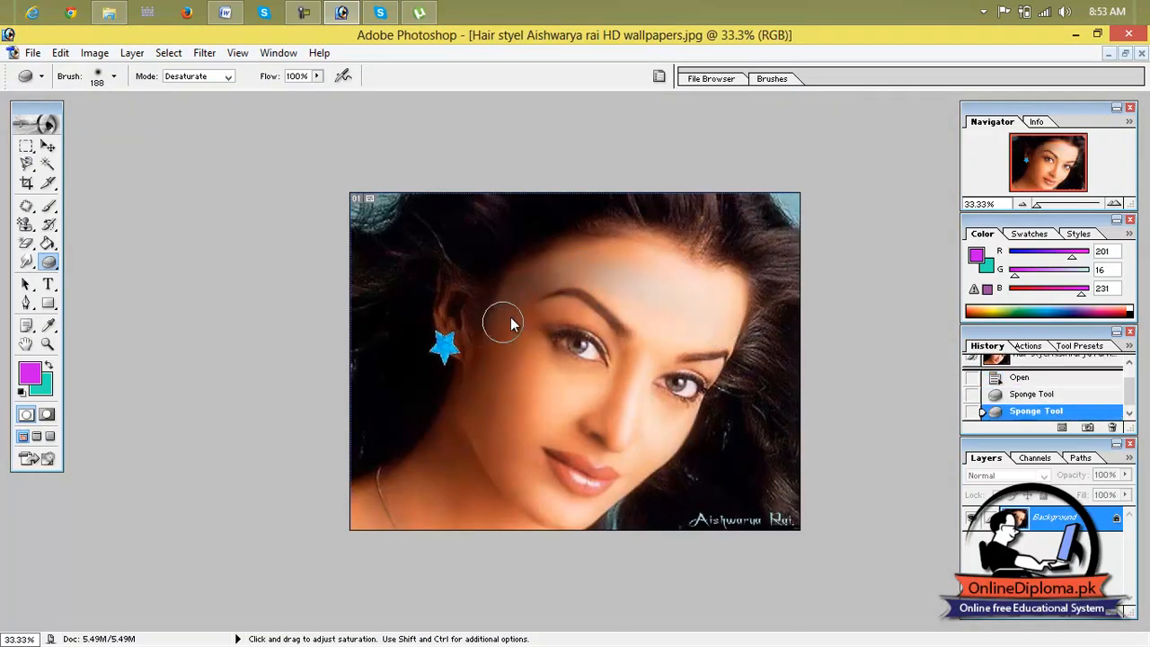
left_click_drag(498, 444, 496, 389)
left_click_drag(507, 437, 559, 484)
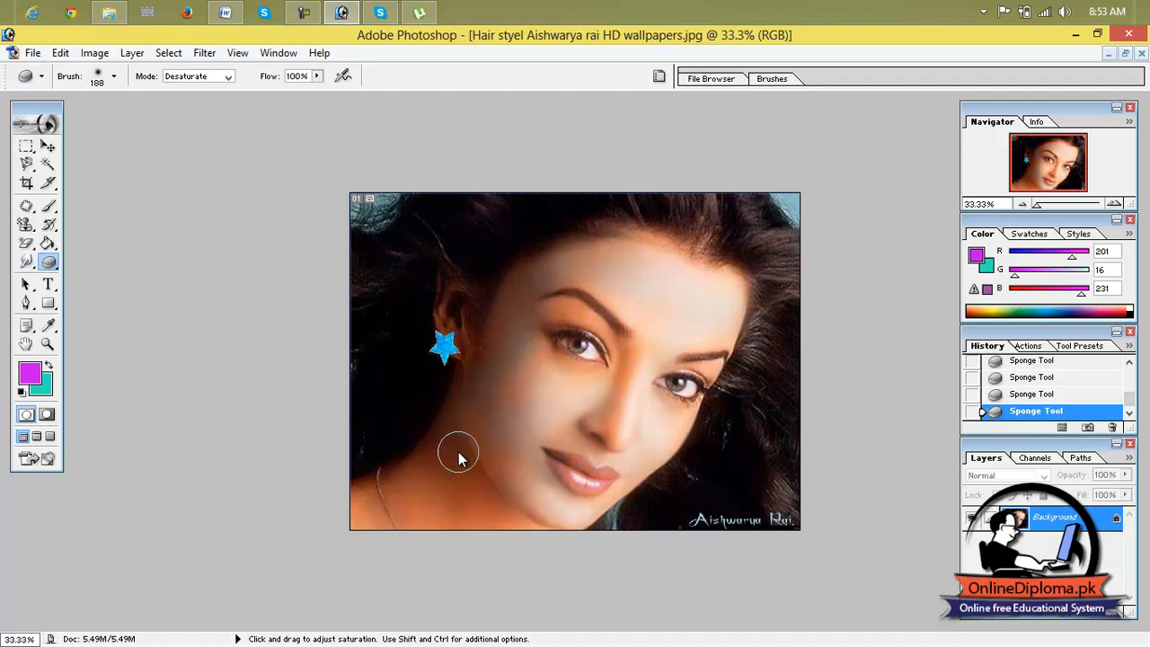
Step: Switch the Sponge tool to Saturate mode and intensify the color around the eye, cheek, lips and neck
left_click(216, 77)
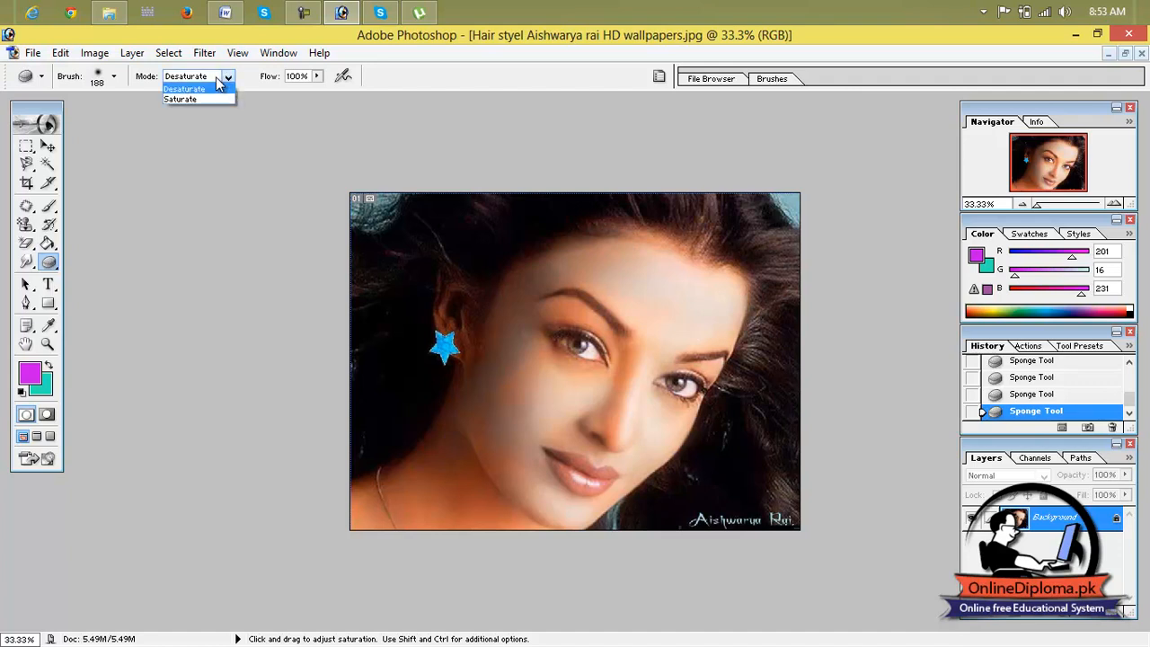
left_click(183, 99)
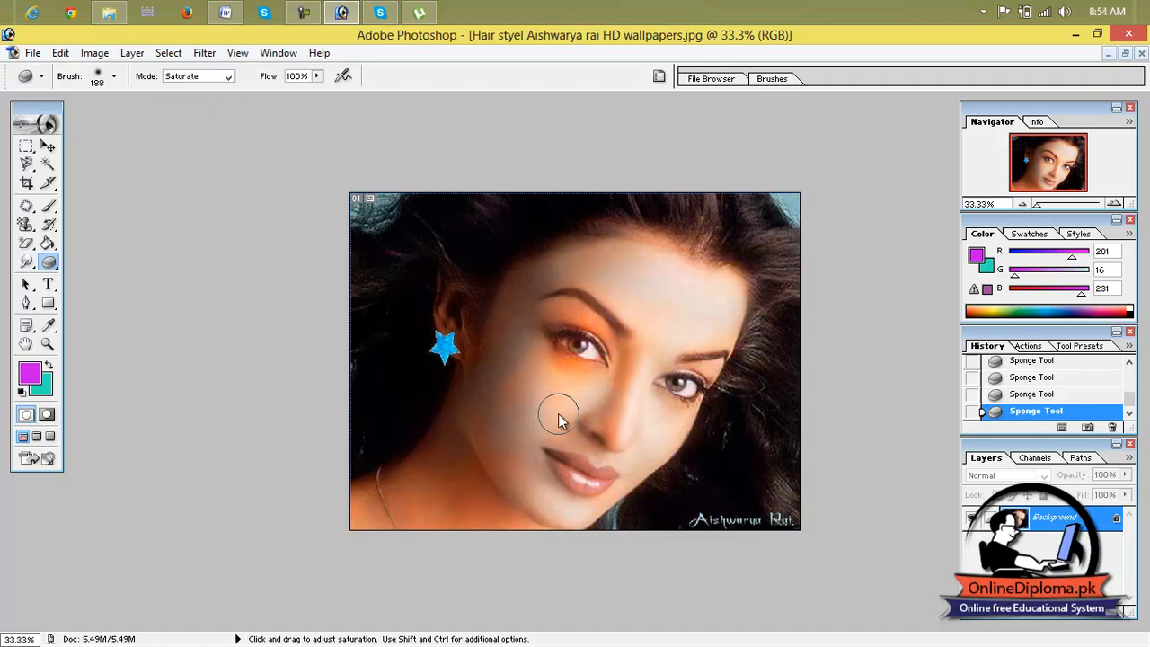
mouse_move(529, 440)
left_mouse_down()
mouse_move(547, 375)
mouse_move(532, 310)
mouse_move(509, 432)
mouse_move(488, 471)
mouse_move(525, 443)
mouse_move(497, 352)
mouse_move(539, 304)
mouse_move(665, 276)
mouse_move(730, 299)
mouse_move(626, 352)
left_mouse_up()
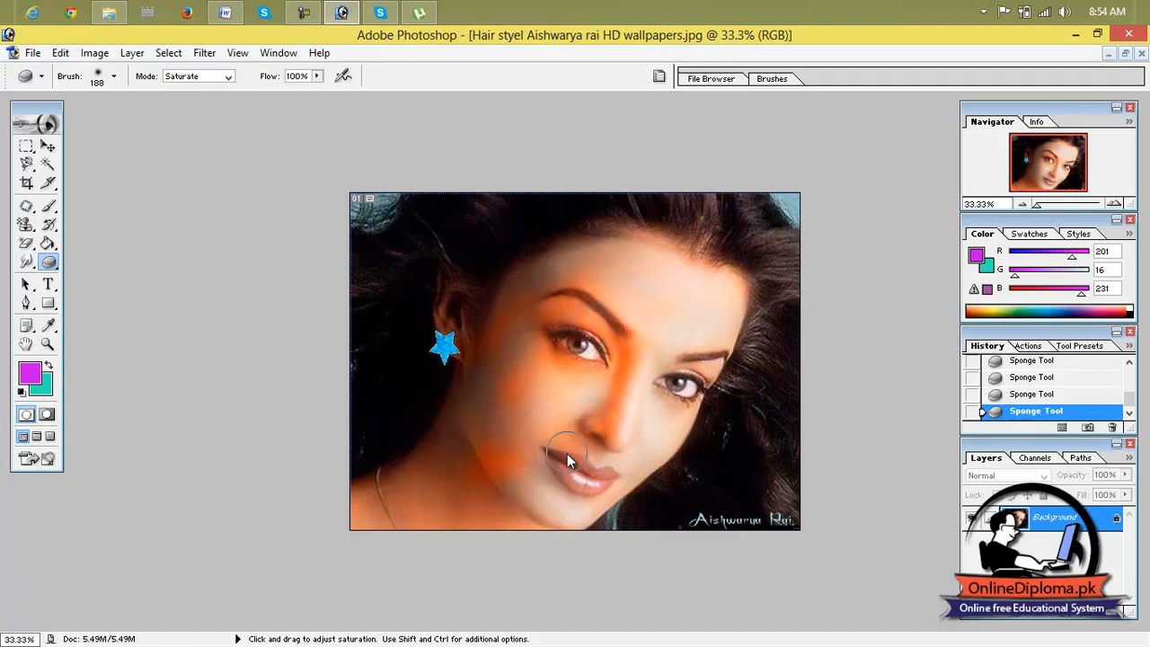
mouse_move(595, 487)
left_mouse_down()
mouse_move(635, 467)
mouse_move(649, 416)
mouse_move(699, 403)
mouse_move(620, 443)
mouse_move(539, 521)
mouse_move(449, 500)
mouse_move(404, 521)
mouse_move(441, 462)
mouse_move(427, 449)
mouse_move(370, 516)
mouse_move(597, 524)
mouse_move(564, 508)
left_mouse_up()
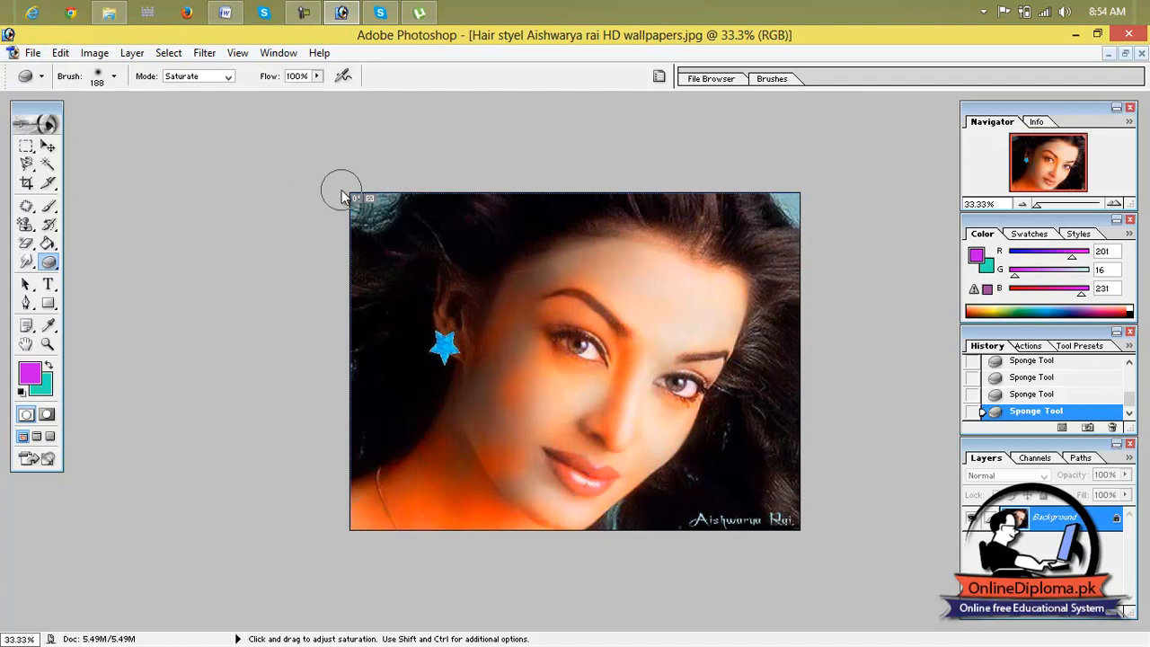
Step: Switch the Sponge tool to Desaturate mode and reduce the color around the eye, cheek, jaw and neck
left_click(228, 76)
left_click(191, 87)
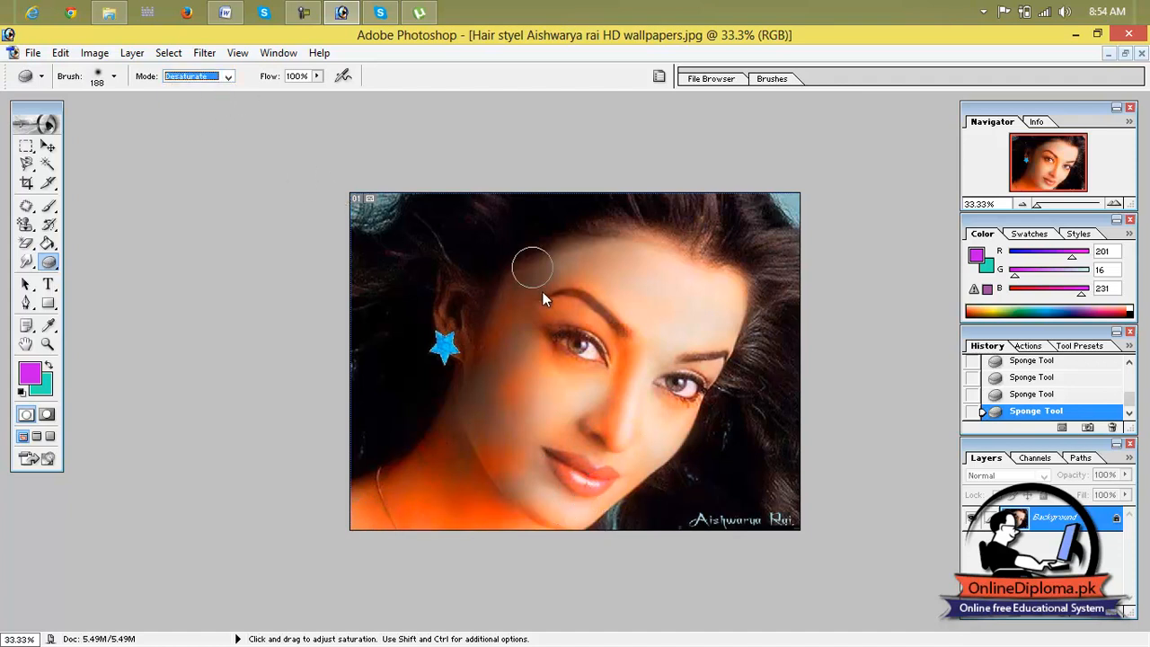
mouse_move(578, 306)
left_mouse_down()
mouse_move(680, 333)
mouse_move(506, 314)
mouse_move(561, 363)
left_mouse_up()
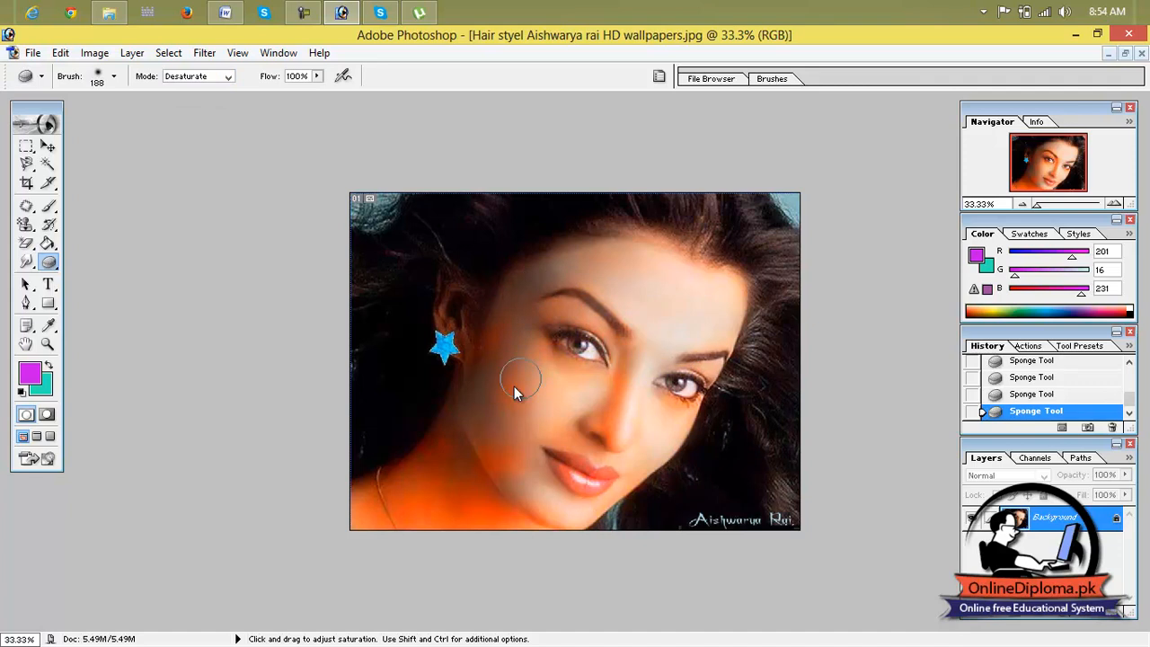
mouse_move(494, 422)
left_mouse_down()
mouse_move(507, 488)
mouse_move(461, 474)
mouse_move(545, 540)
mouse_move(403, 532)
mouse_move(427, 471)
left_mouse_up()
left_click(132, 53)
mouse_move(95, 56)
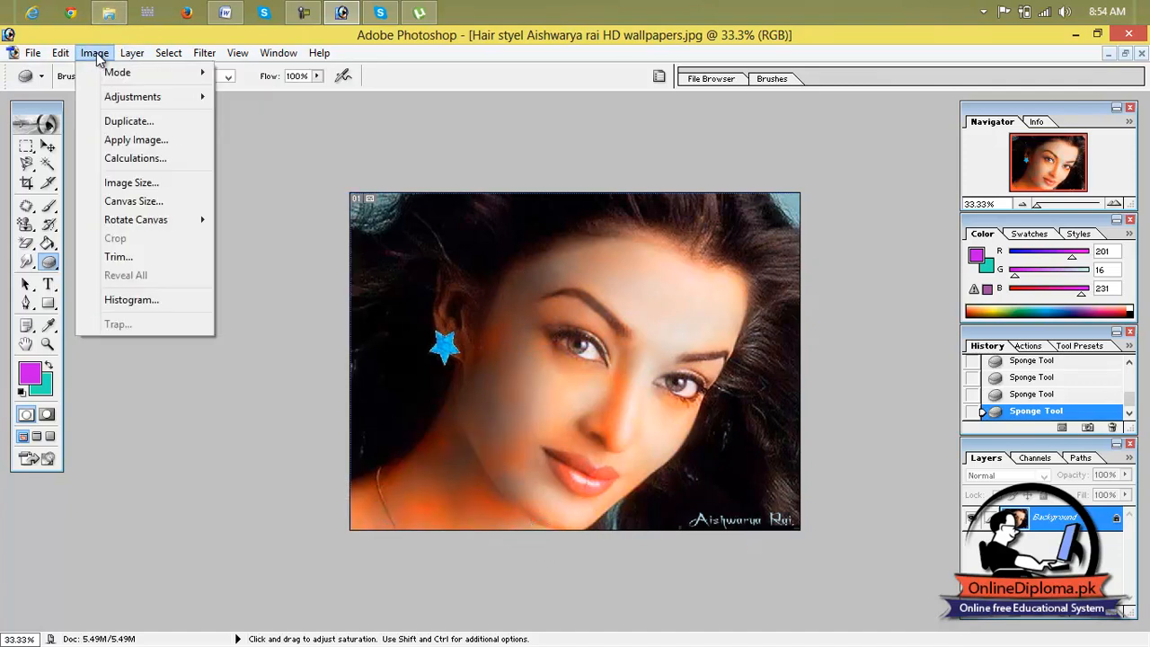
mouse_move(154, 97)
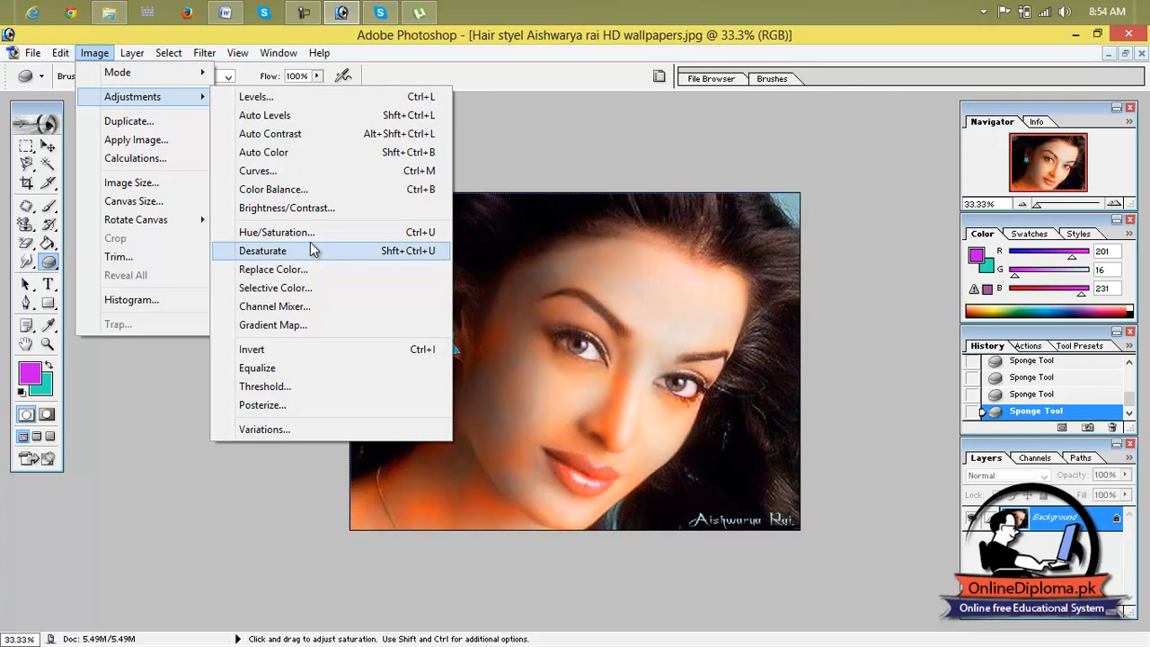
left_click(513, 160)
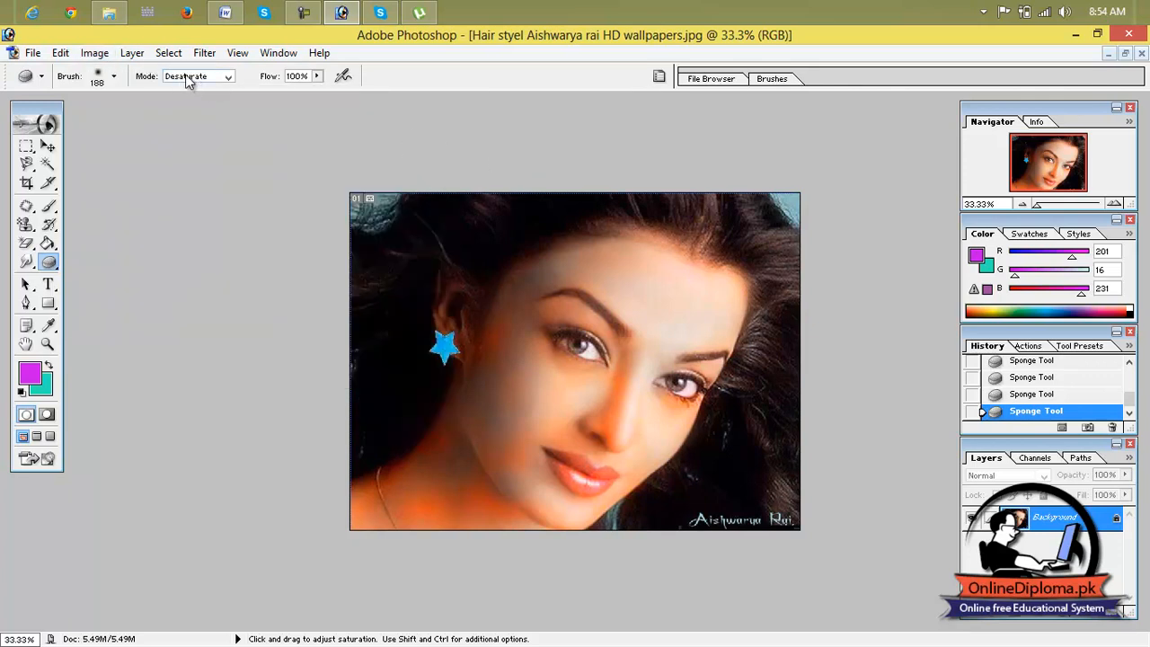
Step: Desaturate the skin from the forehead across to the cheek near the ear with the Sponge tool
mouse_move(665, 296)
left_mouse_down()
mouse_move(593, 398)
mouse_move(499, 358)
left_mouse_up()
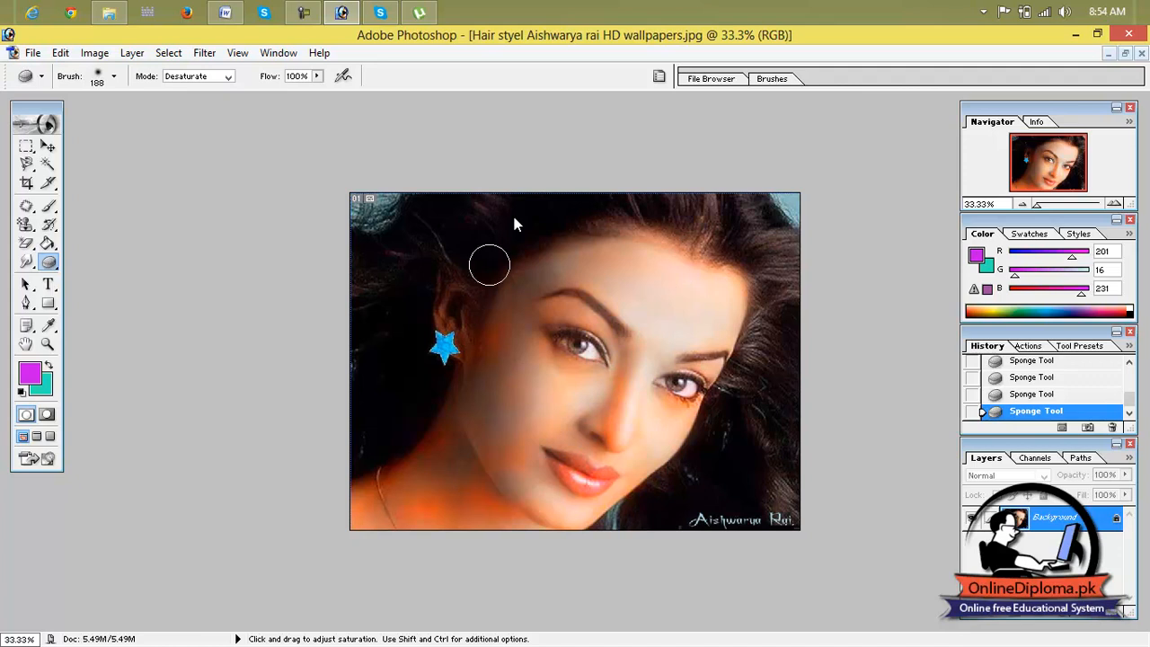
Step: Close both open portrait images without saving and minimize Photoshop to return to the Lesson 14 document in Word
left_click(1141, 53)
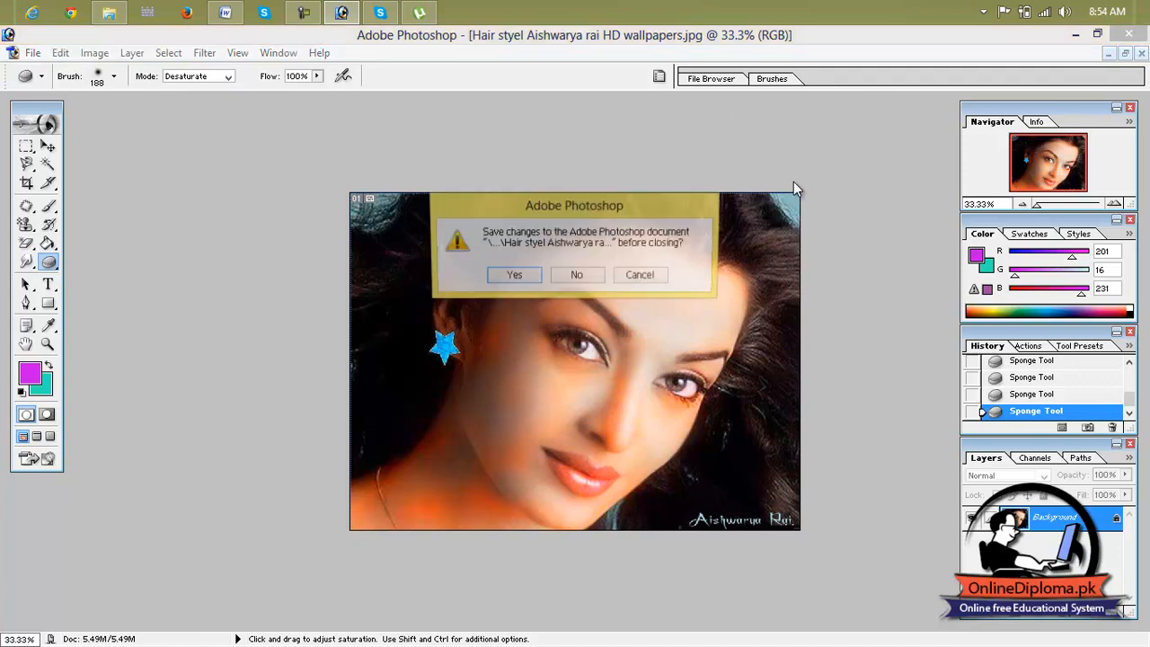
left_click(577, 273)
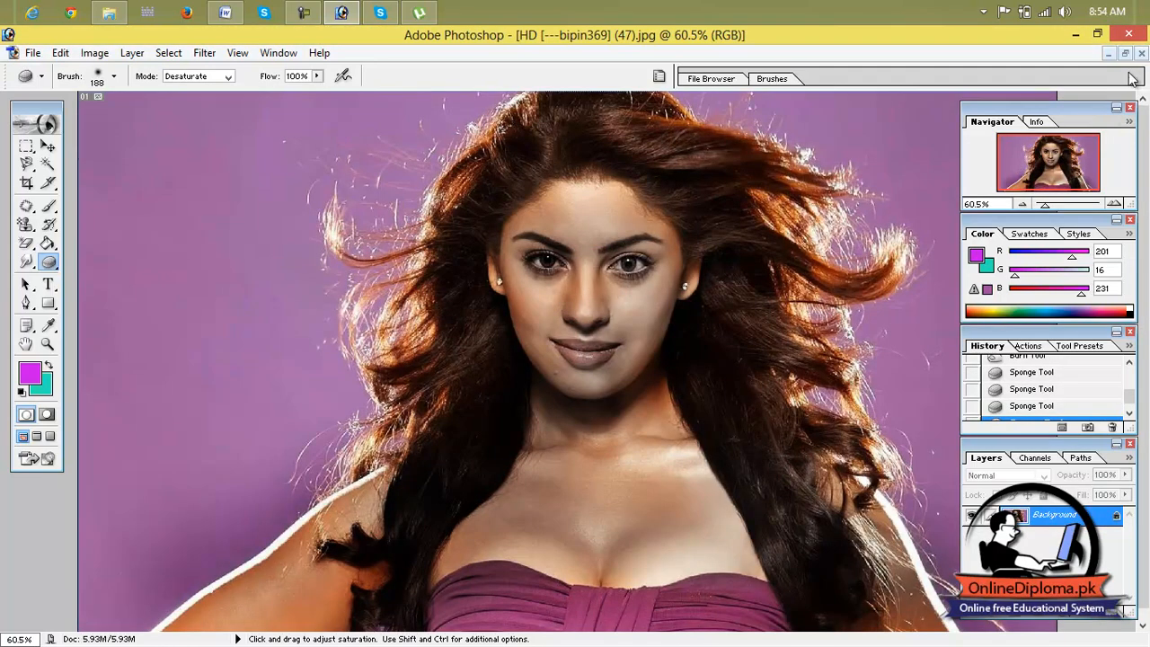
left_click(1142, 53)
left_click(580, 274)
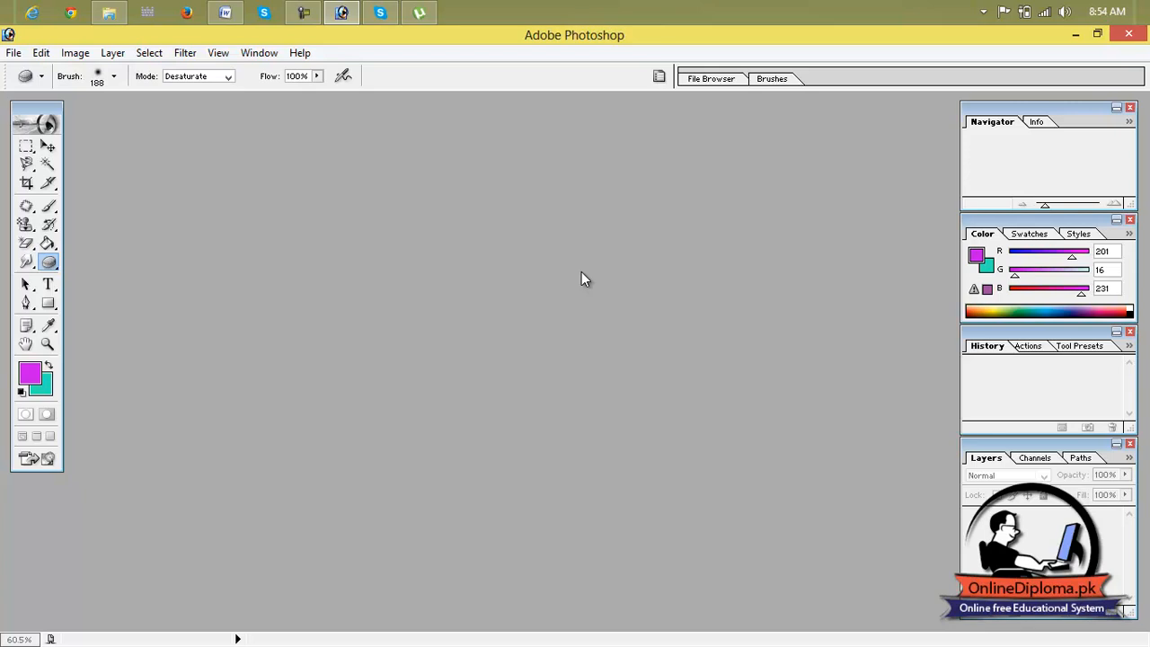
left_click(1076, 34)
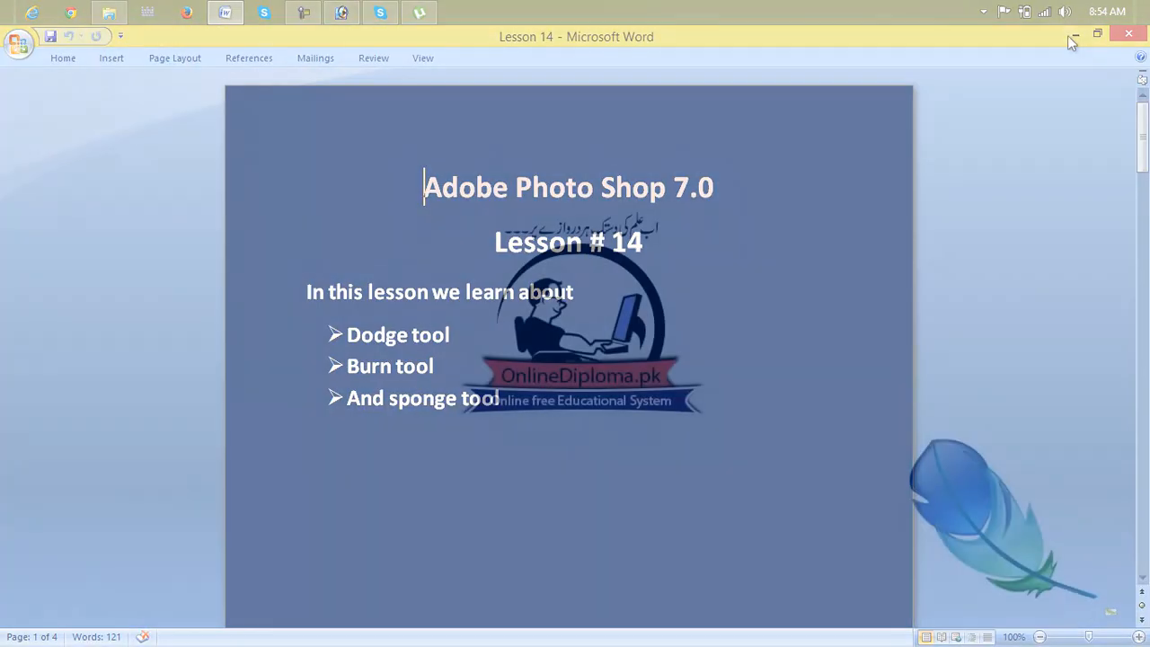